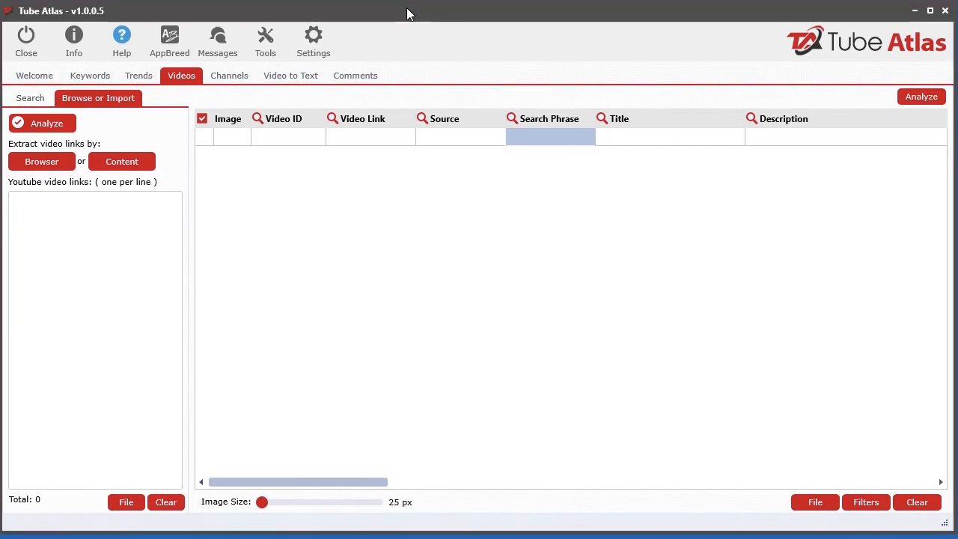
In the video search options, enter the search phrase "forging" and exclude Google and Bing as sources
{"action": "left_click", "coordinate": [38, 103]}
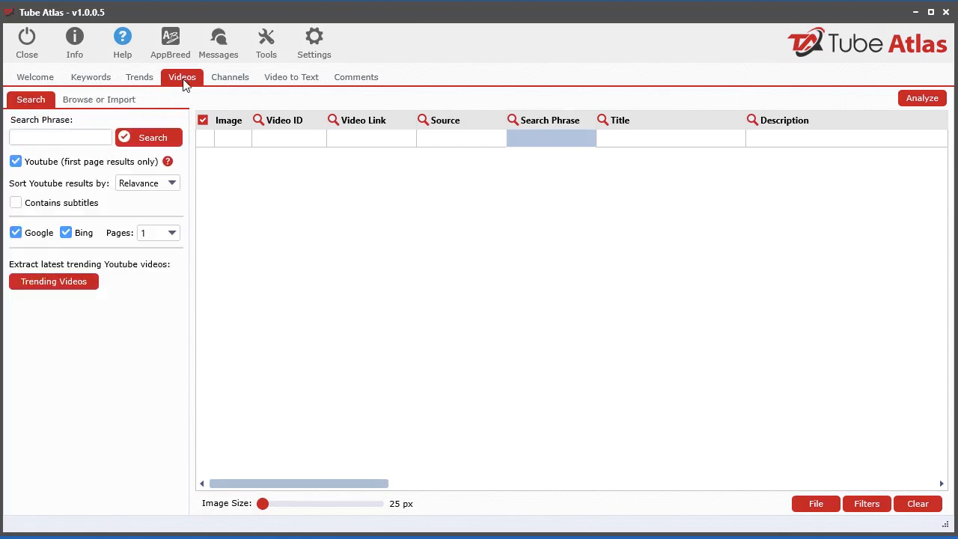
{"action": "left_click", "coordinate": [33, 141]}
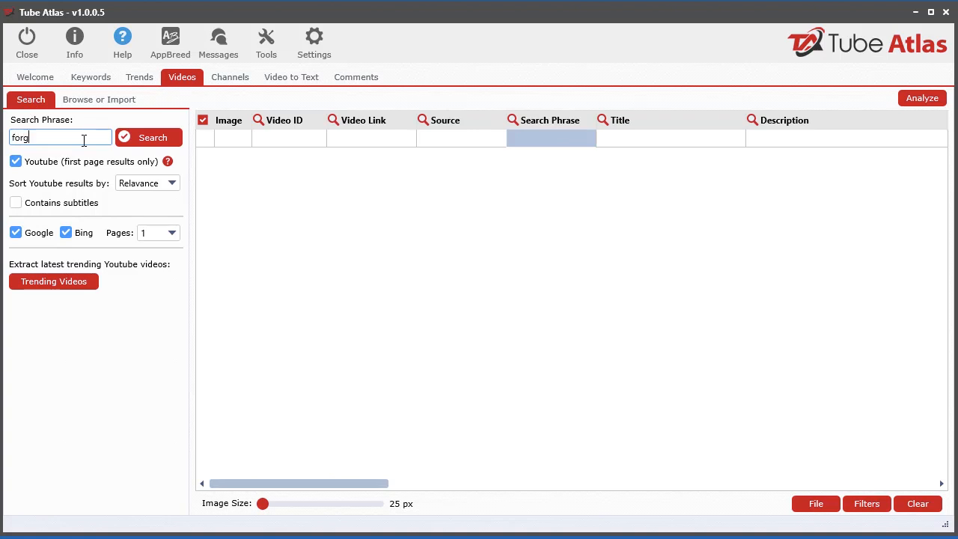
{"action": "left_click", "coordinate": [15, 232]}
{"action": "left_click", "coordinate": [66, 233]}
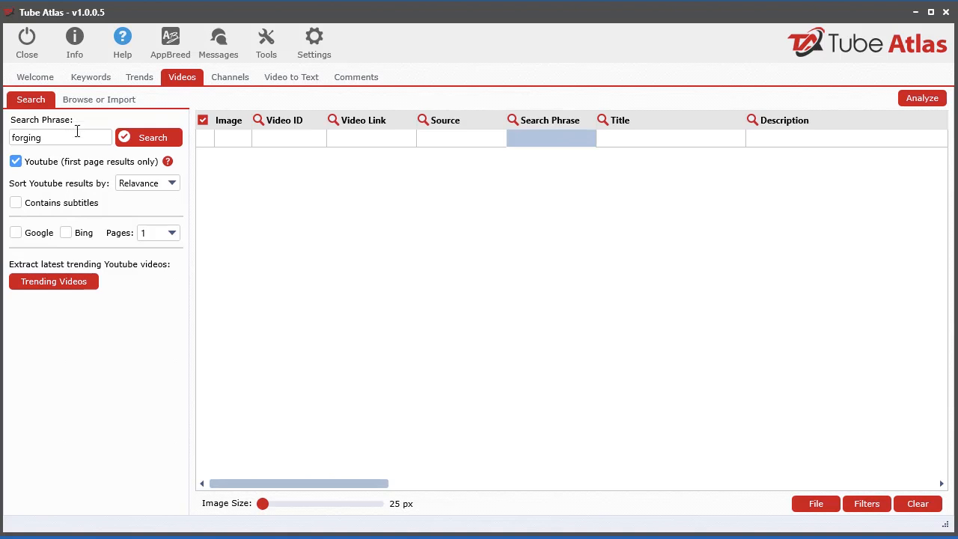
Open the Browse and Extract Tool for collecting video links and enlarge its window to fill the screen
{"action": "left_click", "coordinate": [109, 100]}
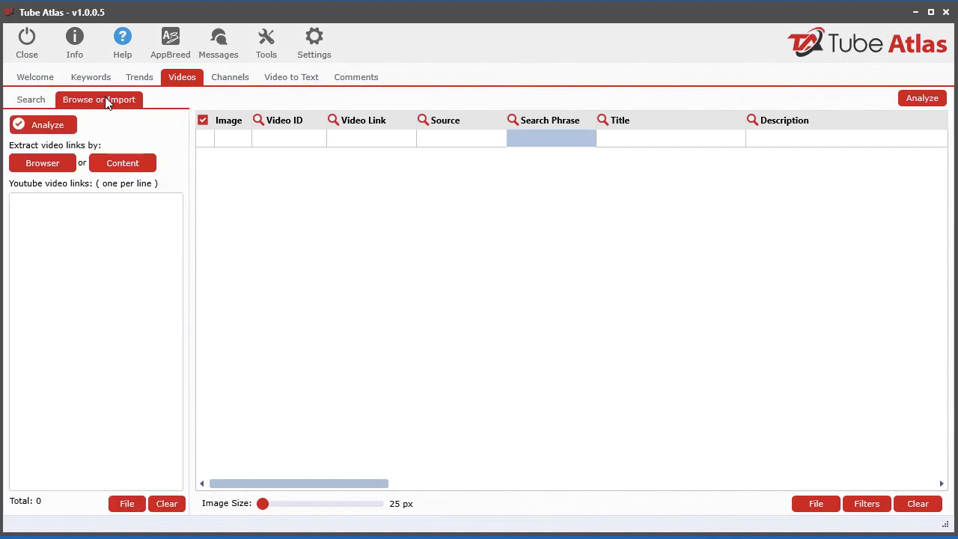
{"action": "left_click", "coordinate": [30, 166]}
{"action": "left_click_drag", "start_coordinate": [388, 39], "coordinate": [292, 15]}
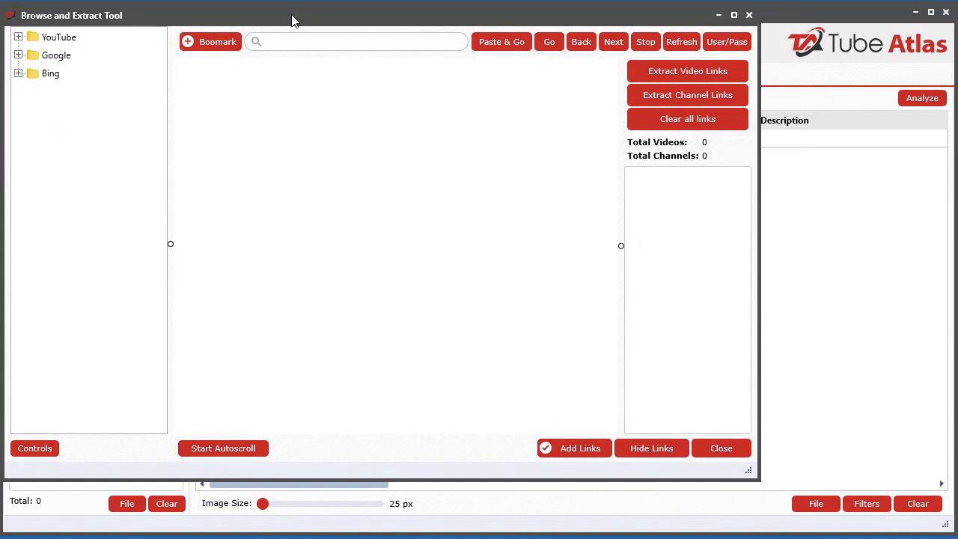
{"action": "left_click_drag", "start_coordinate": [749, 475], "coordinate": [938, 524]}
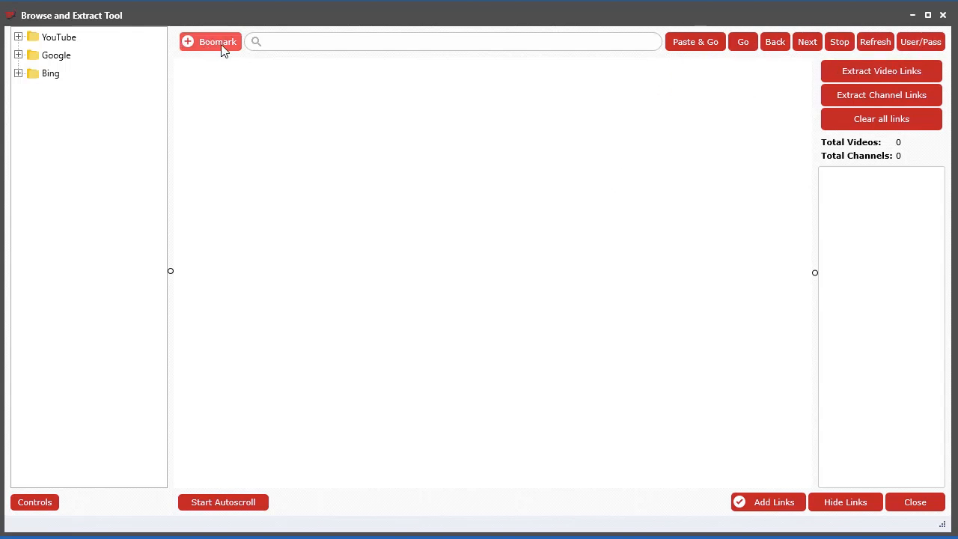
Load the YouTube Trends bookmark in the built-in browser and search YouTube for "forging"
{"action": "left_click", "coordinate": [18, 38]}
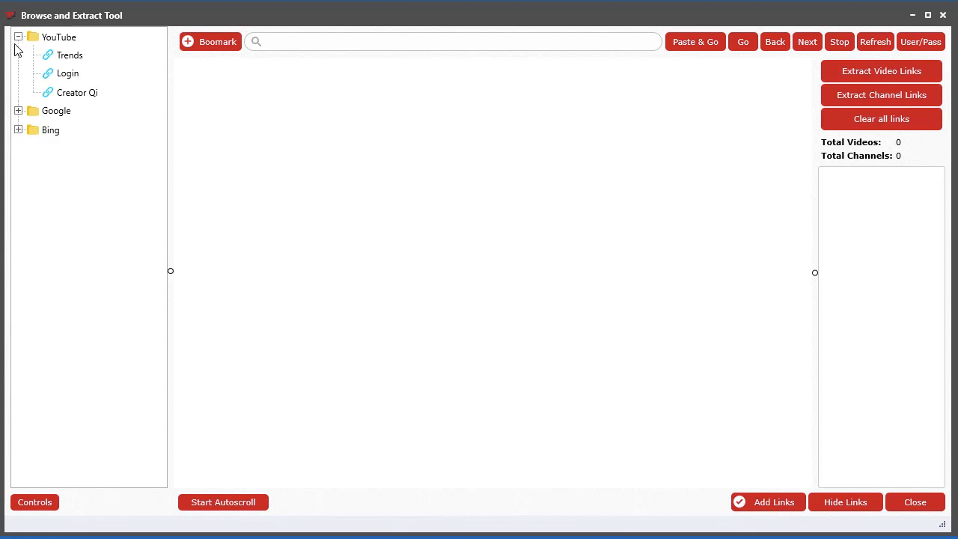
{"action": "left_click", "coordinate": [69, 56]}
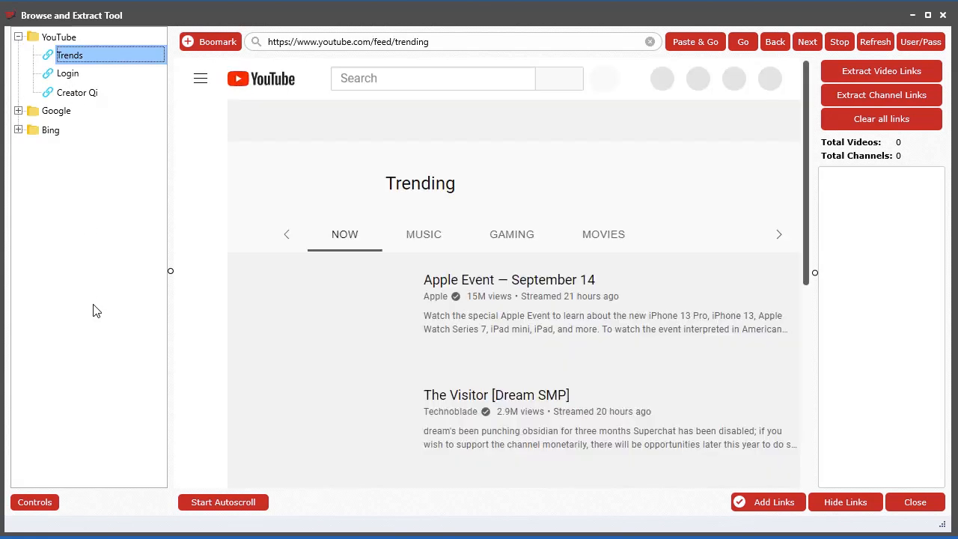
{"action": "left_click", "coordinate": [385, 81]}
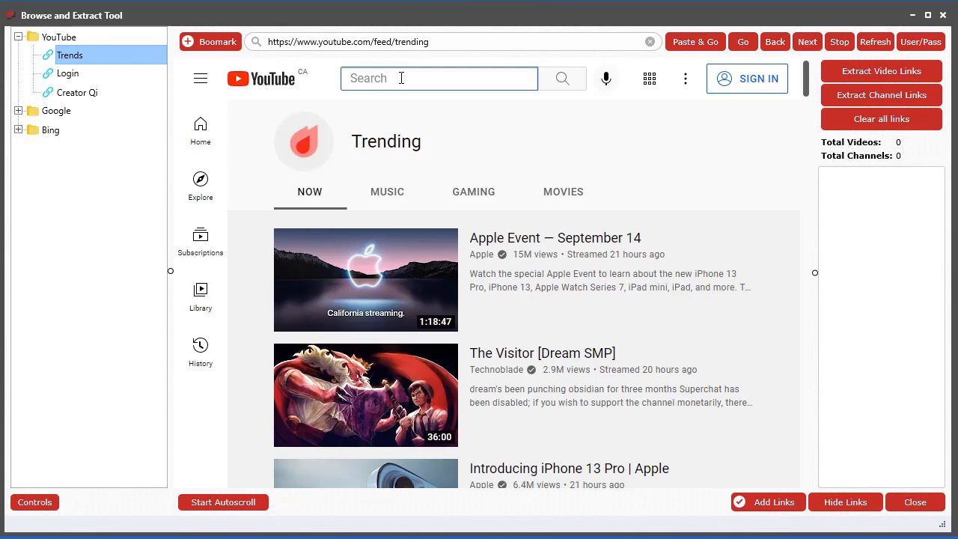
{"action": "type", "text": "forging"}
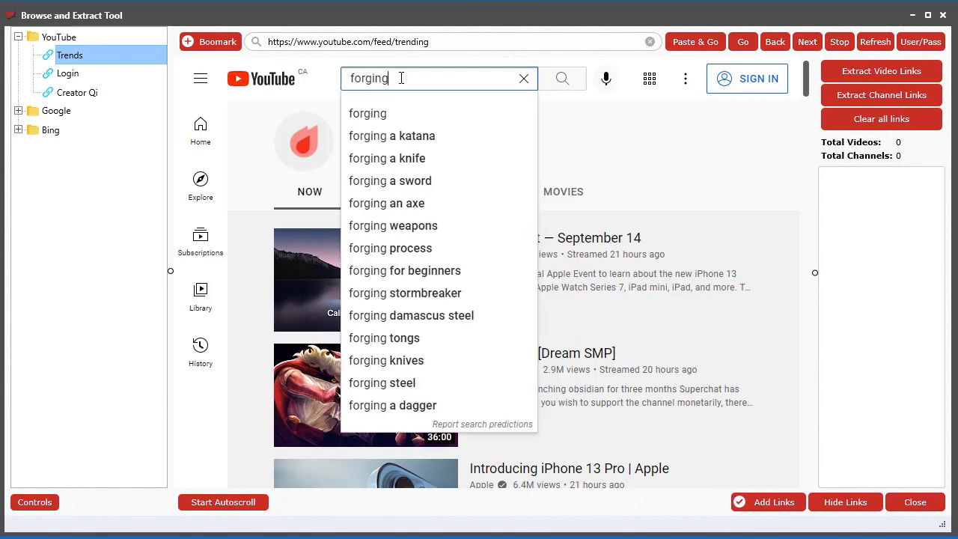
{"action": "key", "text": "Return"}
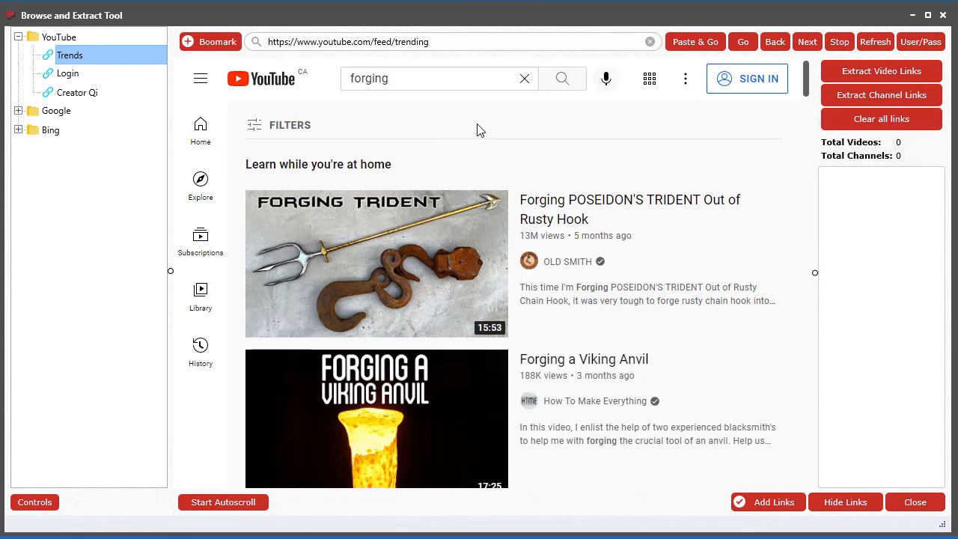
Filter the YouTube results to videos uploaded this month with a duration of 4 - 20 minutes
{"action": "left_click", "coordinate": [290, 127]}
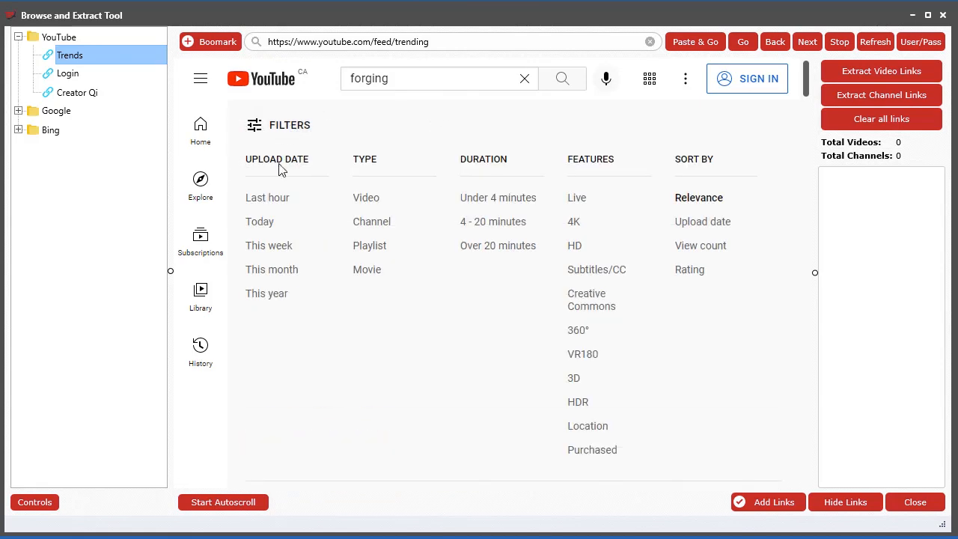
{"action": "left_click", "coordinate": [267, 272]}
{"action": "left_click", "coordinate": [270, 140]}
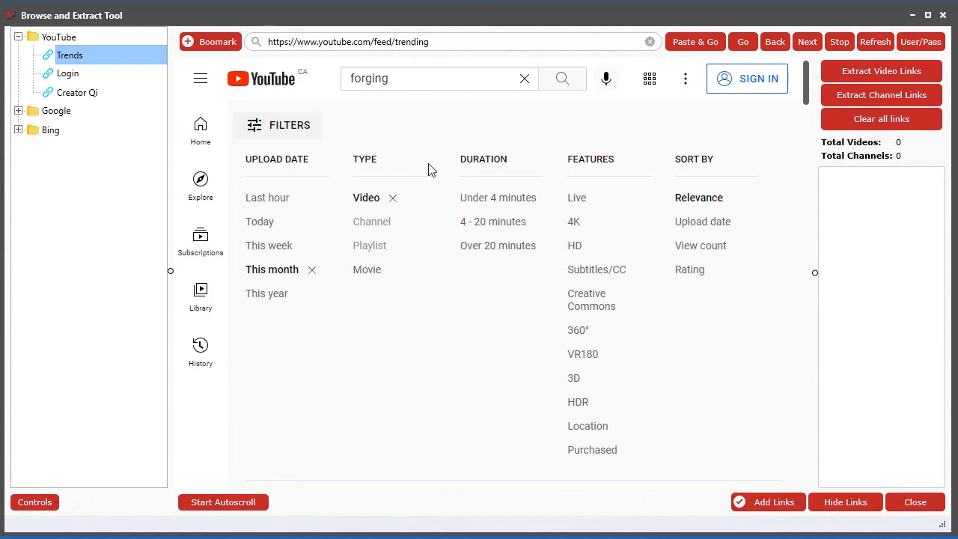
{"action": "left_click", "coordinate": [501, 224]}
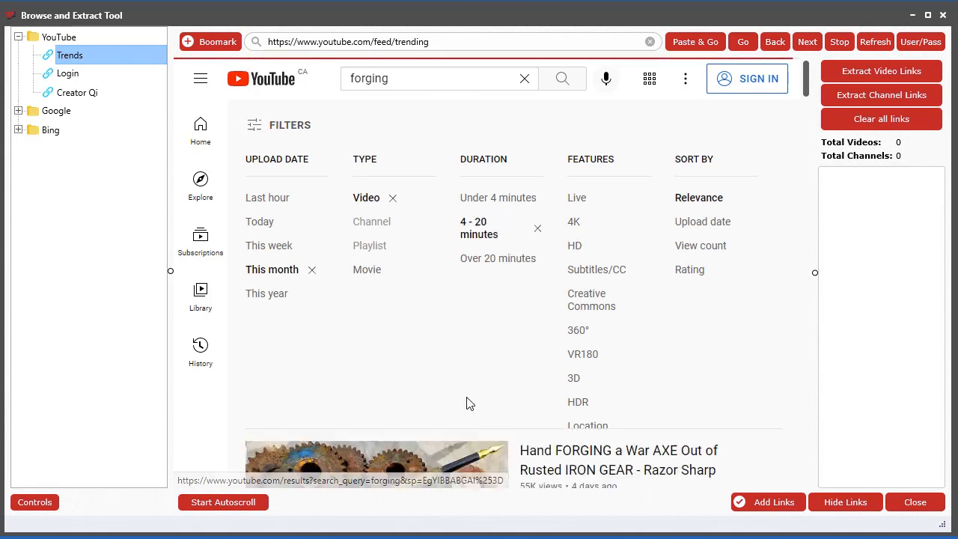
Add the HD feature filter and sort the YouTube results by view count
{"action": "left_click", "coordinate": [289, 125]}
{"action": "left_click", "coordinate": [574, 247]}
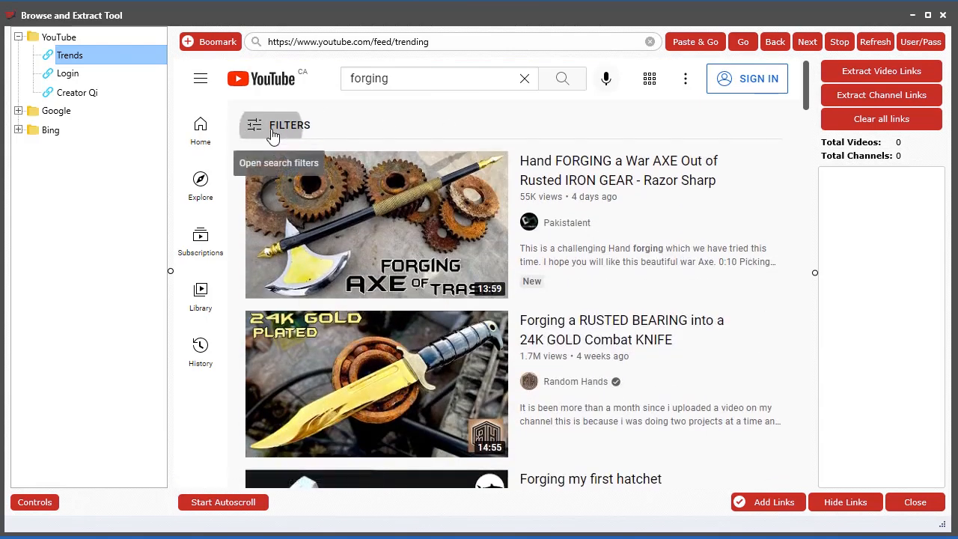
{"action": "left_click", "coordinate": [257, 126]}
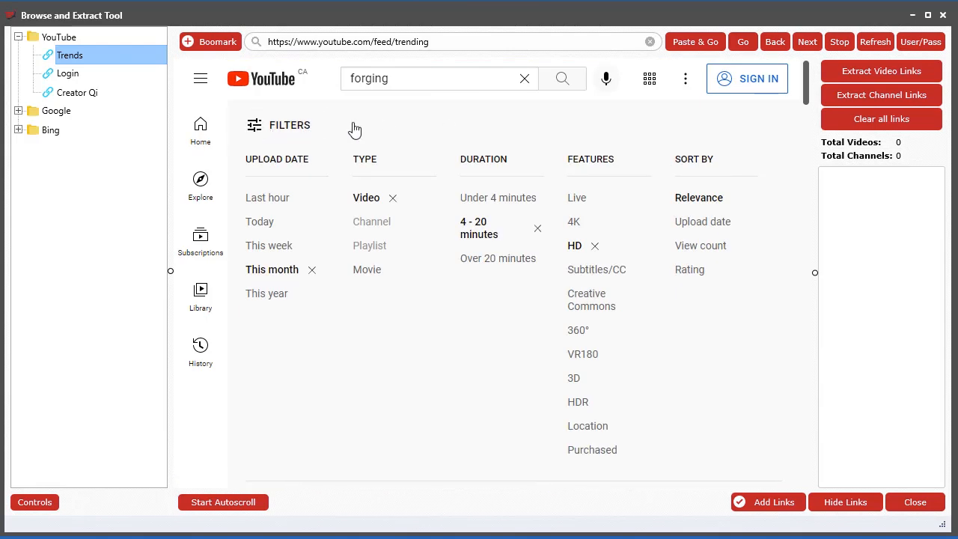
{"action": "left_click", "coordinate": [696, 250]}
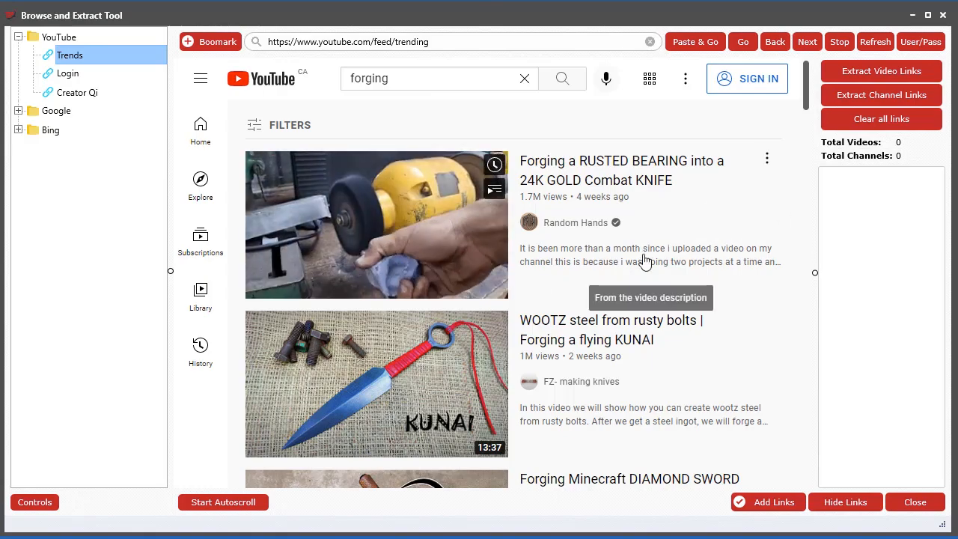
Autoscroll the filtered results to their end and extract the video links from the page
{"action": "scroll", "coordinate": [654, 385], "scroll_direction": "down", "scroll_amount": 18}
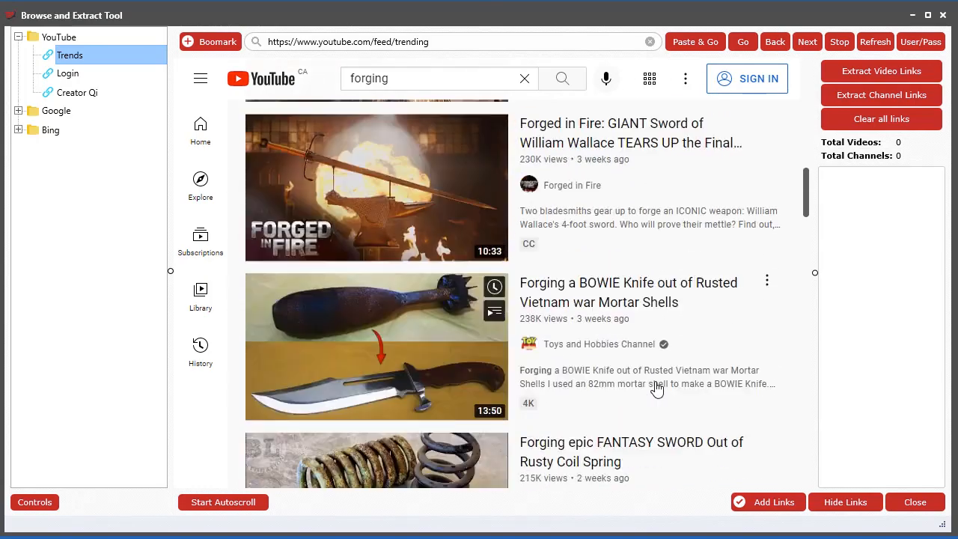
{"action": "scroll", "coordinate": [659, 392], "scroll_direction": "down", "scroll_amount": 5}
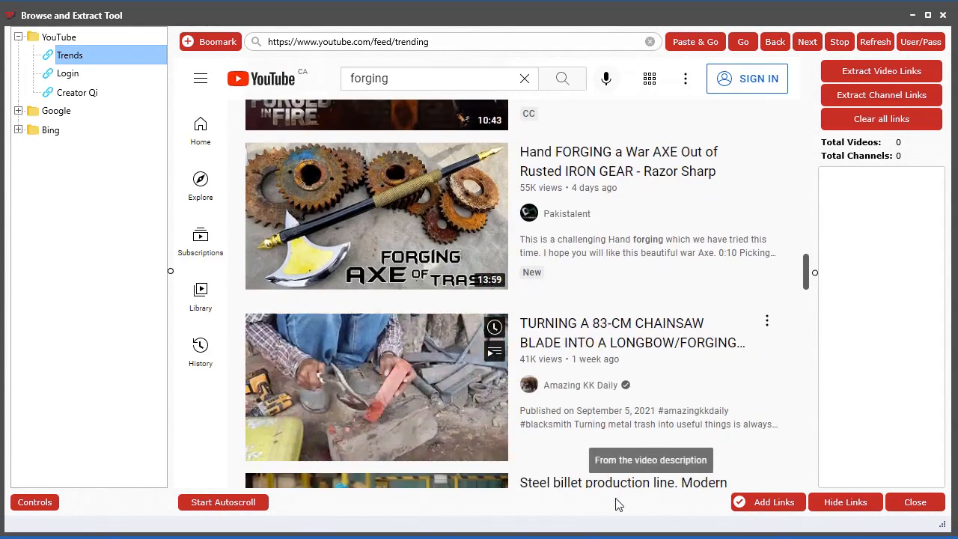
{"action": "left_click", "coordinate": [205, 509]}
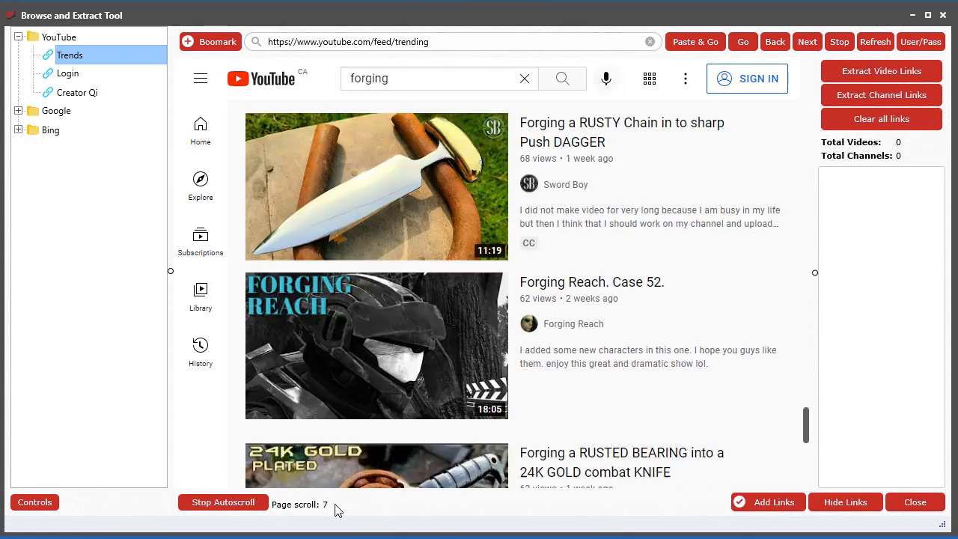
{"action": "left_click", "coordinate": [248, 512]}
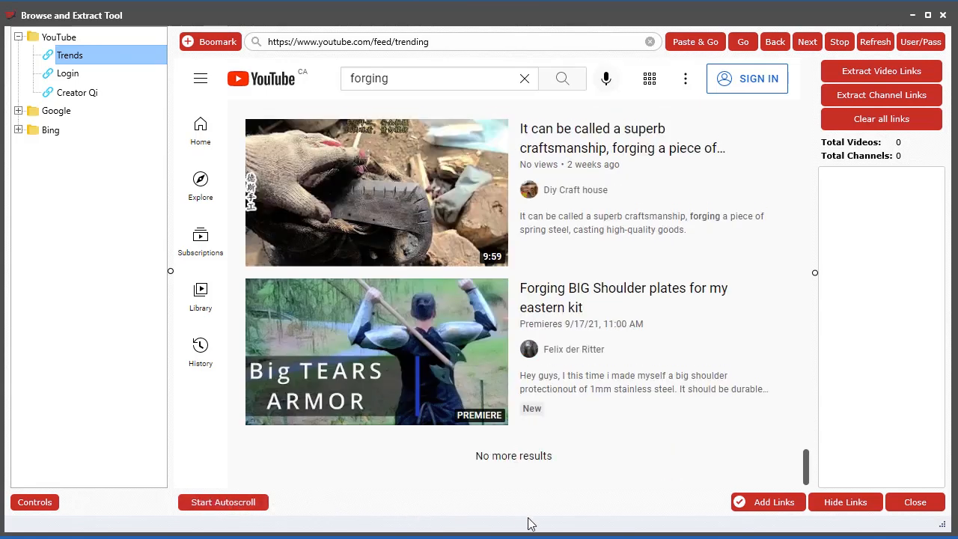
{"action": "scroll", "coordinate": [618, 458], "scroll_direction": "up", "scroll_amount": 2}
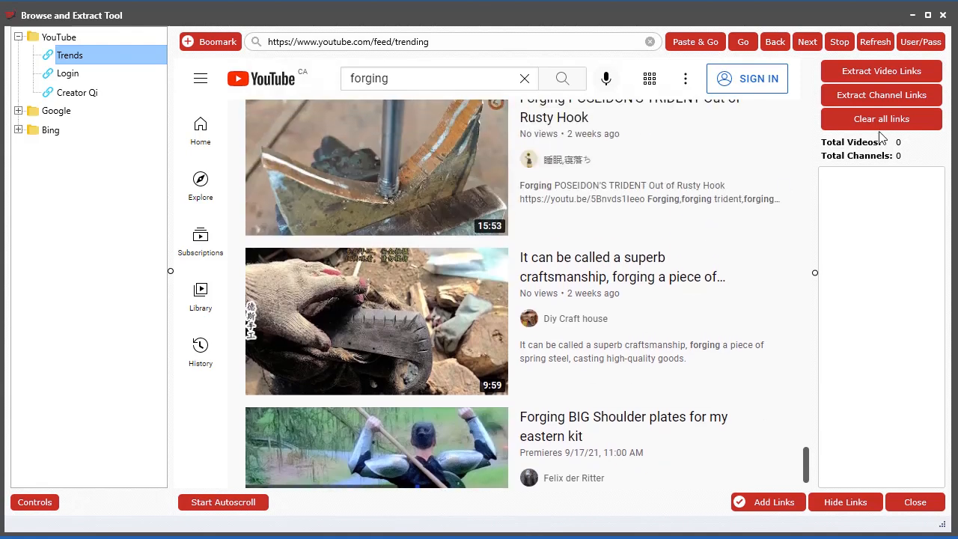
{"action": "left_click", "coordinate": [889, 73]}
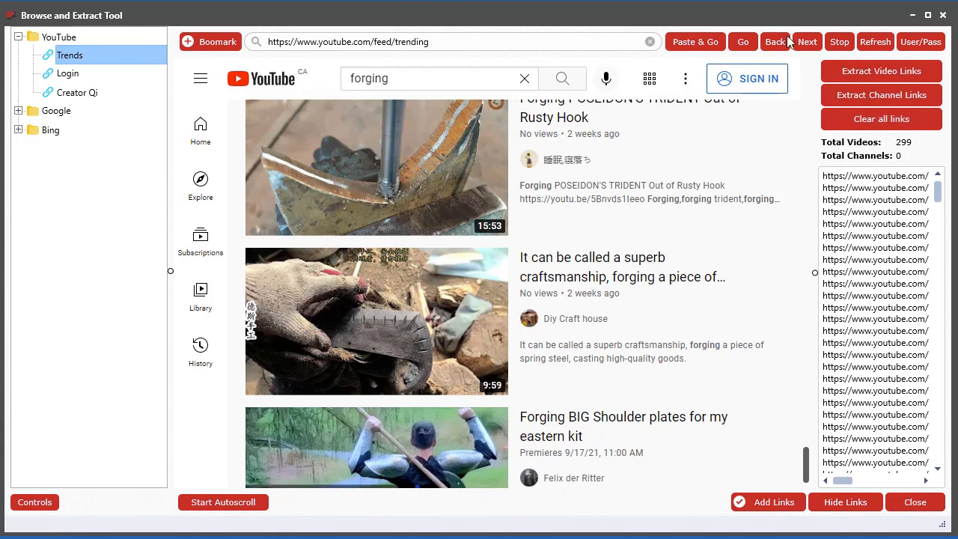
Add the extracted links to the Videos Tool and close the Browse and Extract Tool
{"action": "left_click_drag", "start_coordinate": [778, 20], "coordinate": [906, 0]}
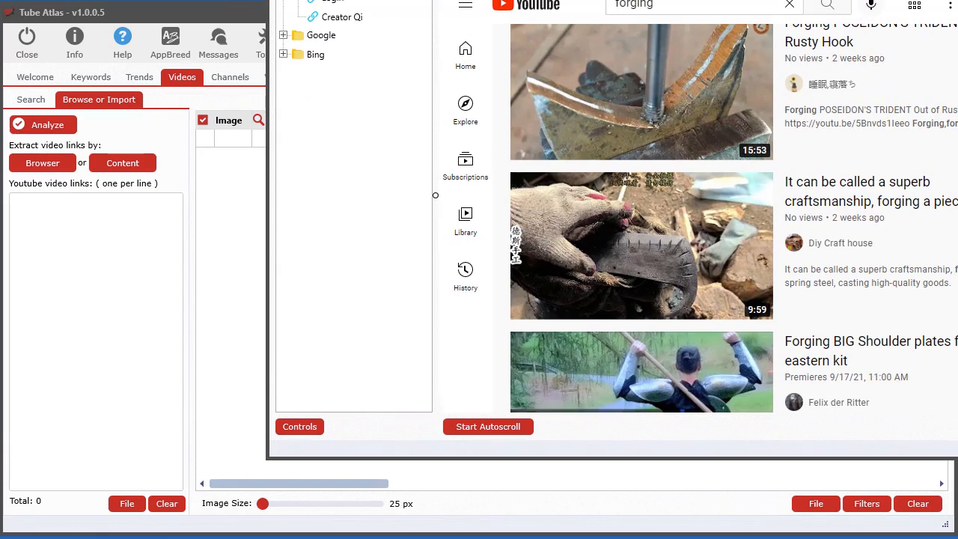
{"action": "left_click_drag", "start_coordinate": [898, 0], "coordinate": [511, 0]}
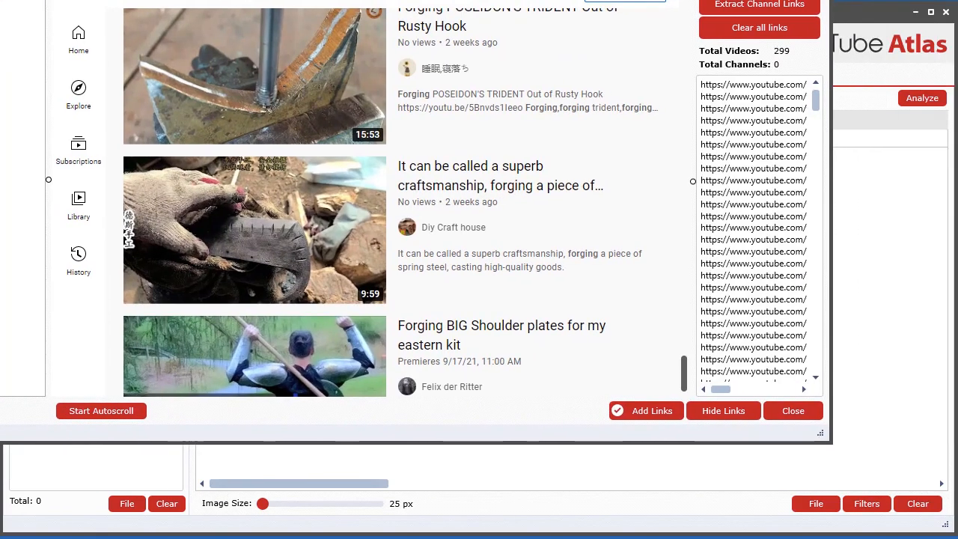
{"action": "left_click", "coordinate": [642, 410]}
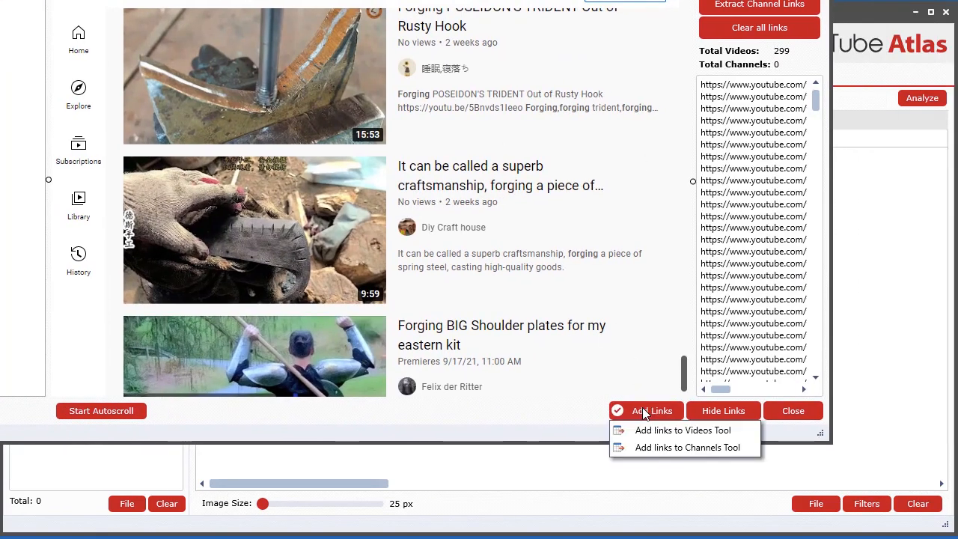
{"action": "left_click", "coordinate": [679, 431]}
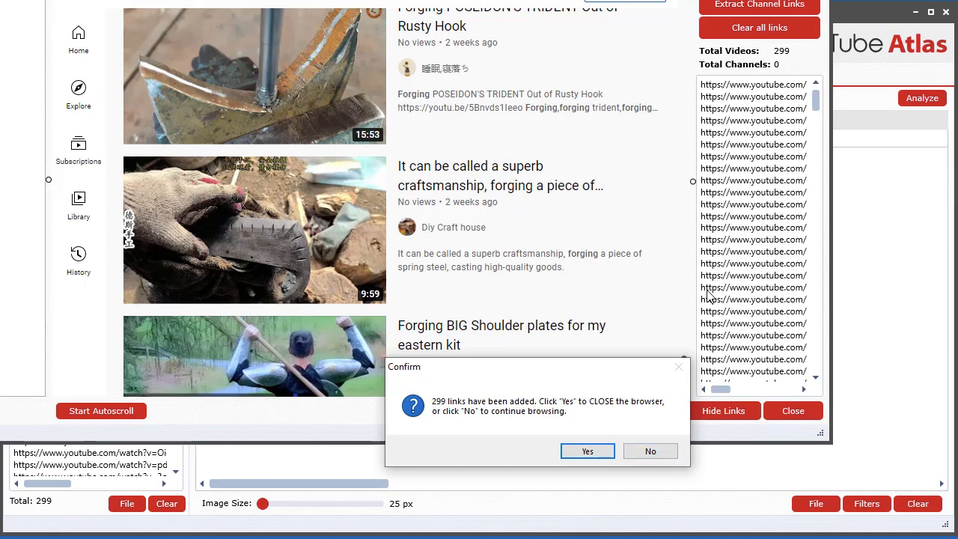
{"action": "left_click", "coordinate": [588, 452]}
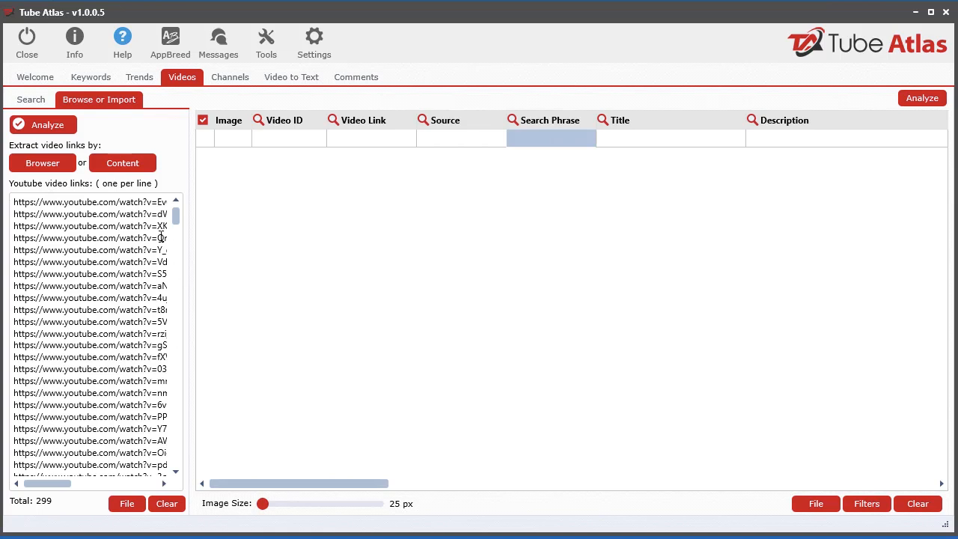
Analyze the imported video links and stop the analysis before it has processed the whole list
{"action": "left_click", "coordinate": [47, 129]}
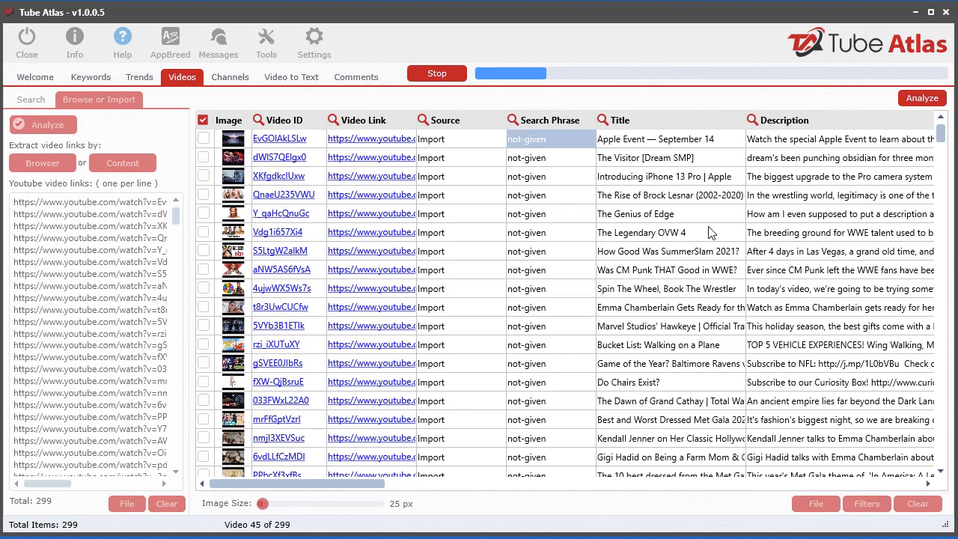
{"action": "left_click", "coordinate": [440, 72]}
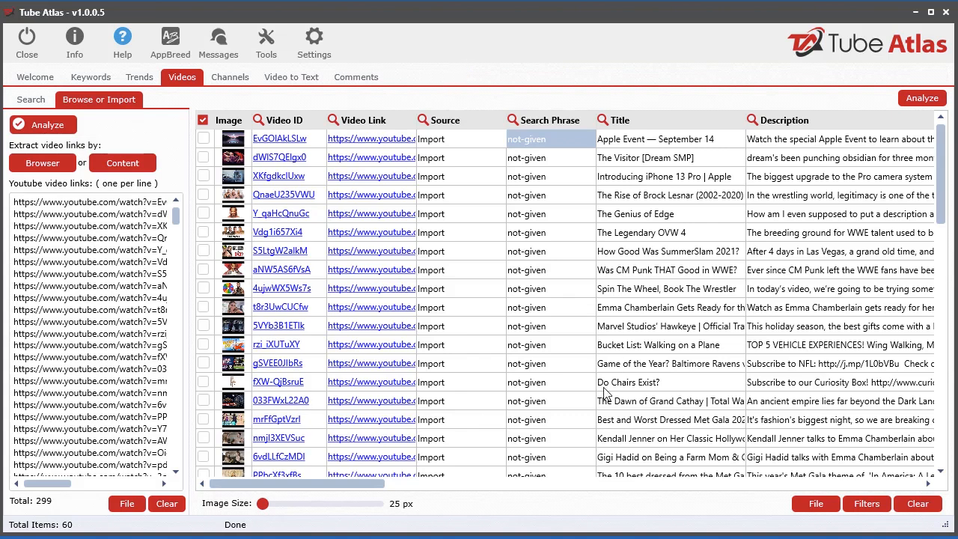
{"action": "mouse_move", "coordinate": [360, 489]}
{"action": "left_mouse_down"}
{"action": "mouse_move", "coordinate": [904, 474]}
{"action": "mouse_move", "coordinate": [355, 492]}
{"action": "left_mouse_up"}
Clear all data from the results table and empty the list of YouTube video links
{"action": "left_click", "coordinate": [912, 503]}
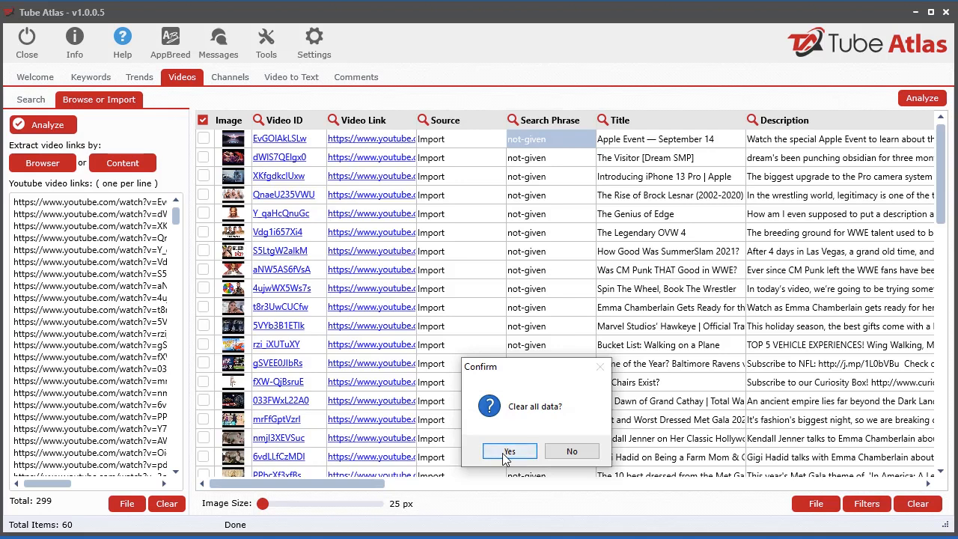
{"action": "left_click", "coordinate": [508, 452]}
{"action": "left_click", "coordinate": [171, 505]}
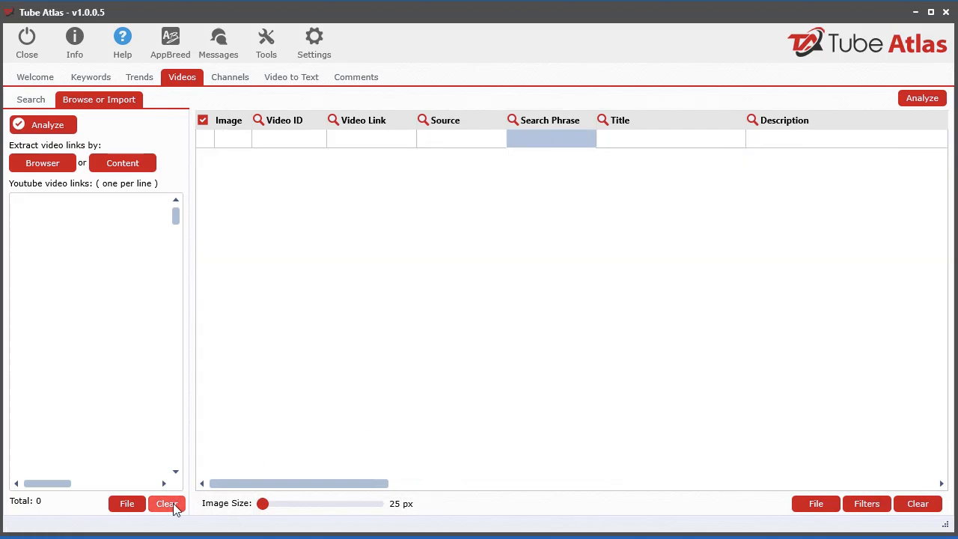
Reopen the Browse and Extract Tool and load the Google YouTube video search bookmark
{"action": "left_click", "coordinate": [42, 169]}
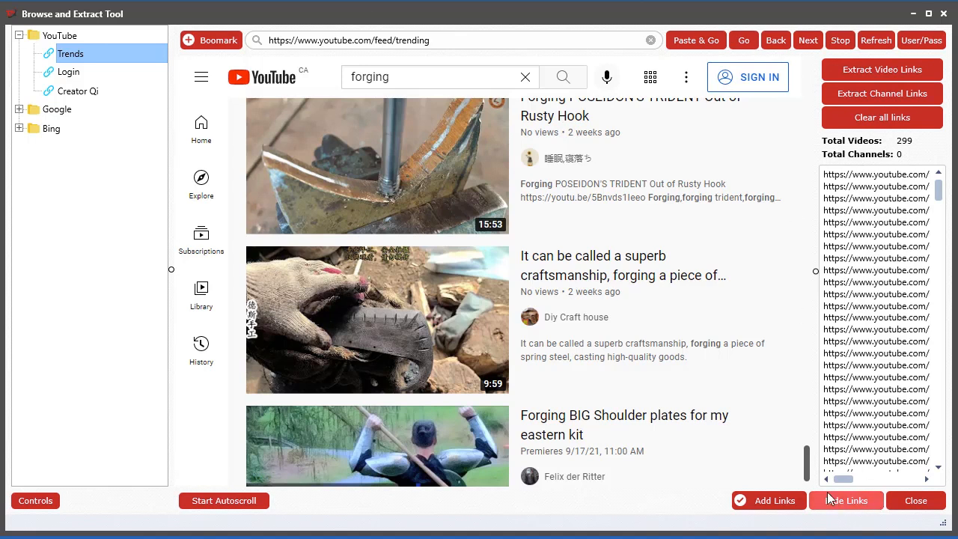
{"action": "left_click", "coordinate": [20, 109]}
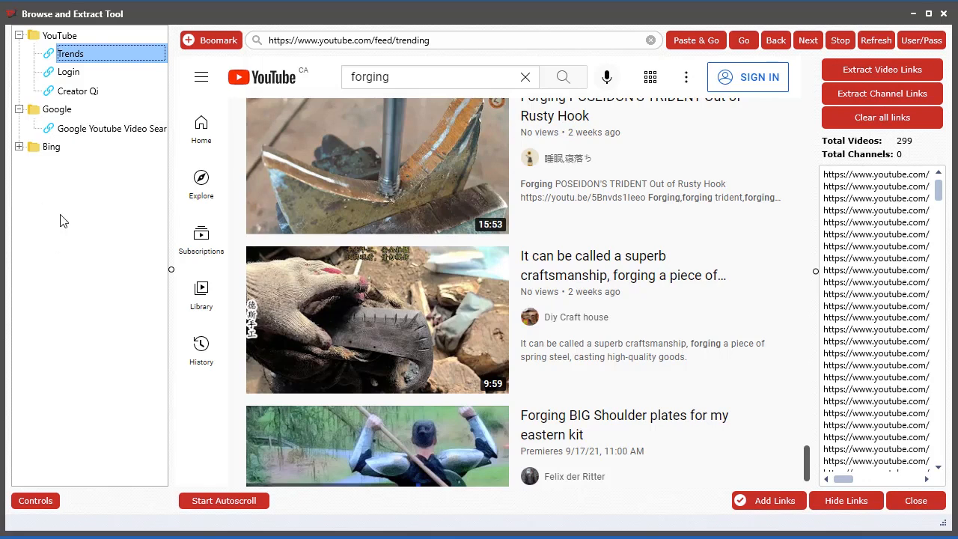
{"action": "left_click", "coordinate": [101, 128]}
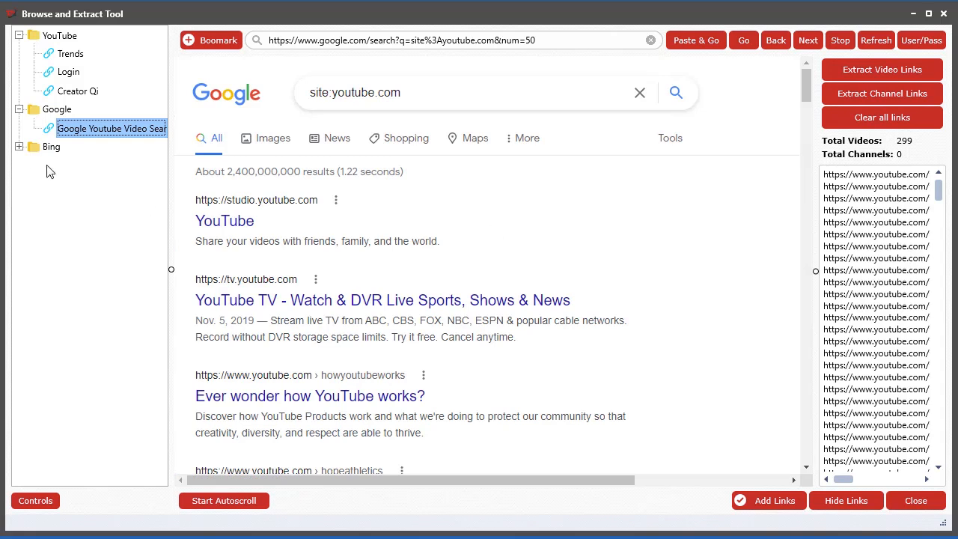
Search Google for site:youtube.com/watch?v= "forging" to find only YouTube video pages on that topic
{"action": "left_click", "coordinate": [412, 93]}
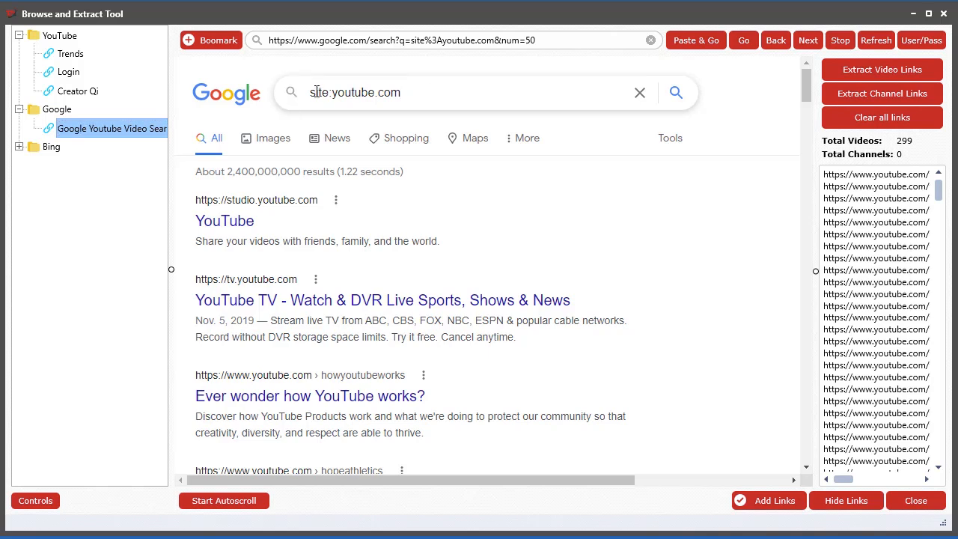
{"action": "left_click_drag", "start_coordinate": [329, 94], "coordinate": [309, 93]}
{"action": "left_click", "coordinate": [330, 94]}
{"action": "left_click", "coordinate": [442, 92]}
{"action": "type", "text": "watch"}
{"action": "type", "text": "forging"}
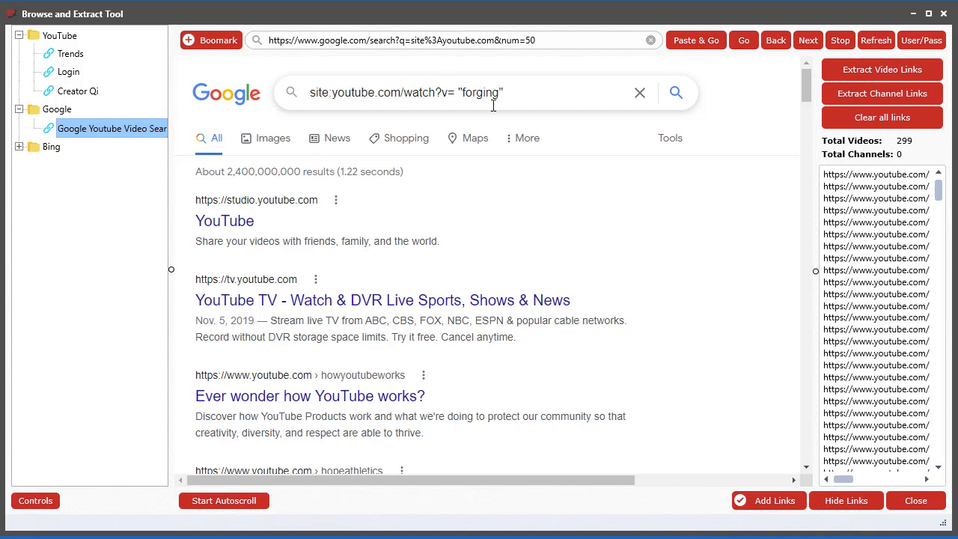
{"action": "left_click", "coordinate": [678, 93]}
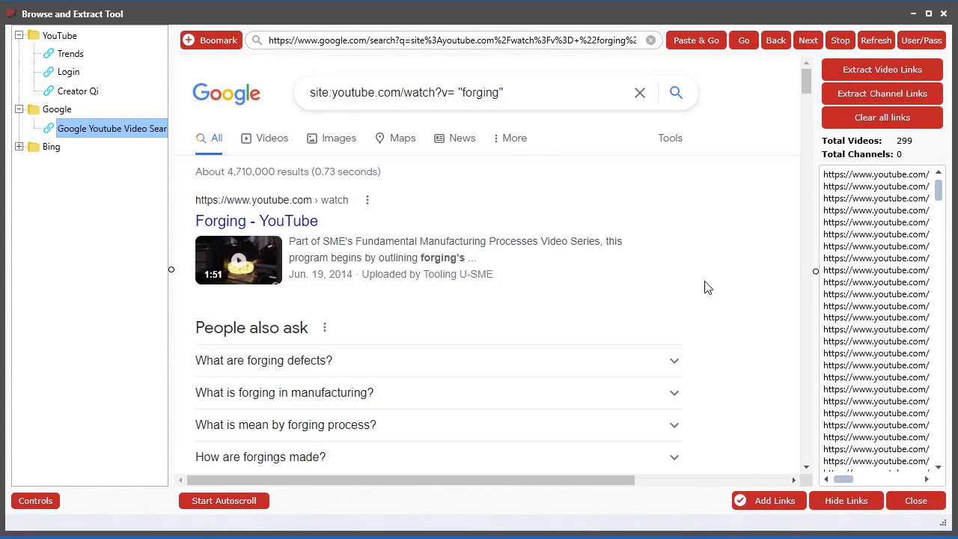
Look through the forging video results, and clear all previously extracted links
{"action": "scroll", "coordinate": [718, 292], "scroll_direction": "down", "scroll_amount": 6}
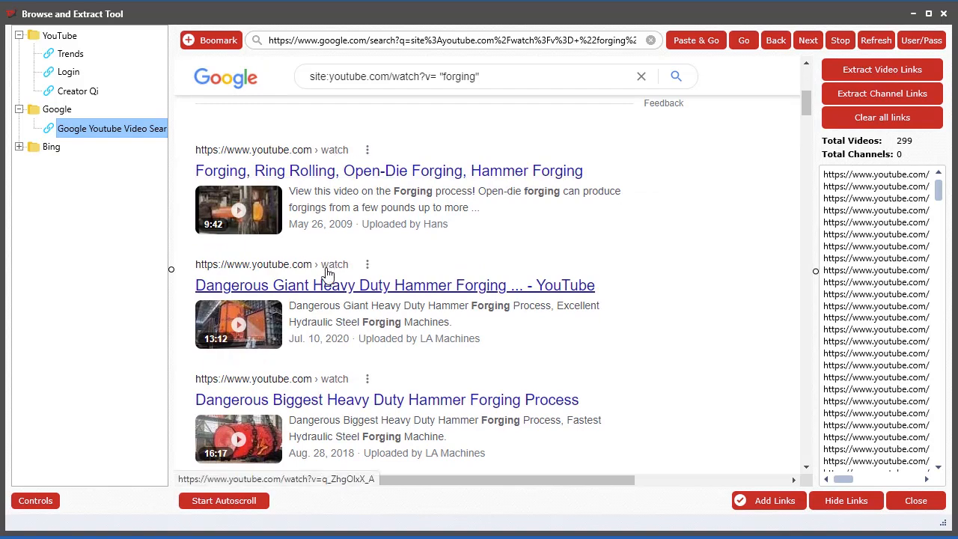
{"action": "scroll", "coordinate": [330, 378], "scroll_direction": "down", "scroll_amount": 3}
{"action": "scroll", "coordinate": [329, 299], "scroll_direction": "down", "scroll_amount": 8}
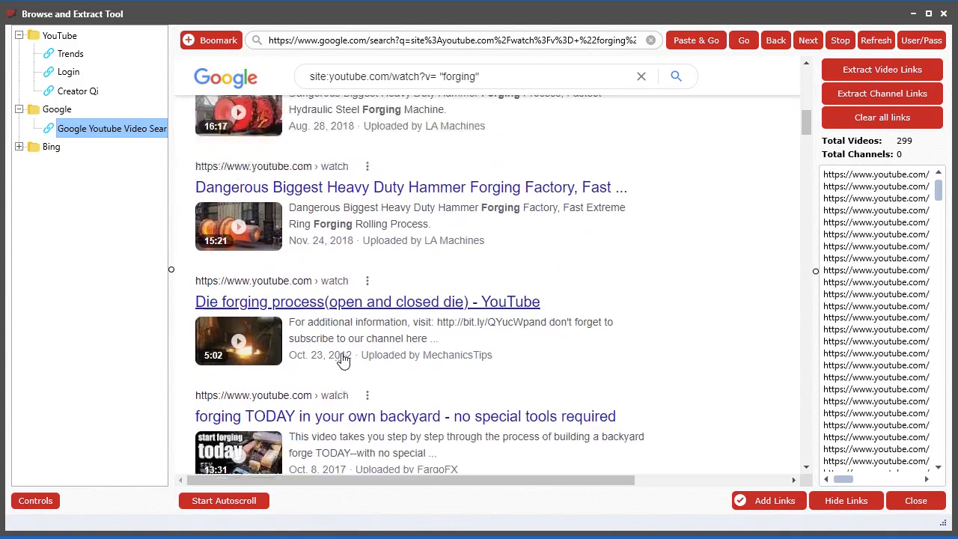
{"action": "scroll", "coordinate": [340, 361], "scroll_direction": "down", "scroll_amount": 6}
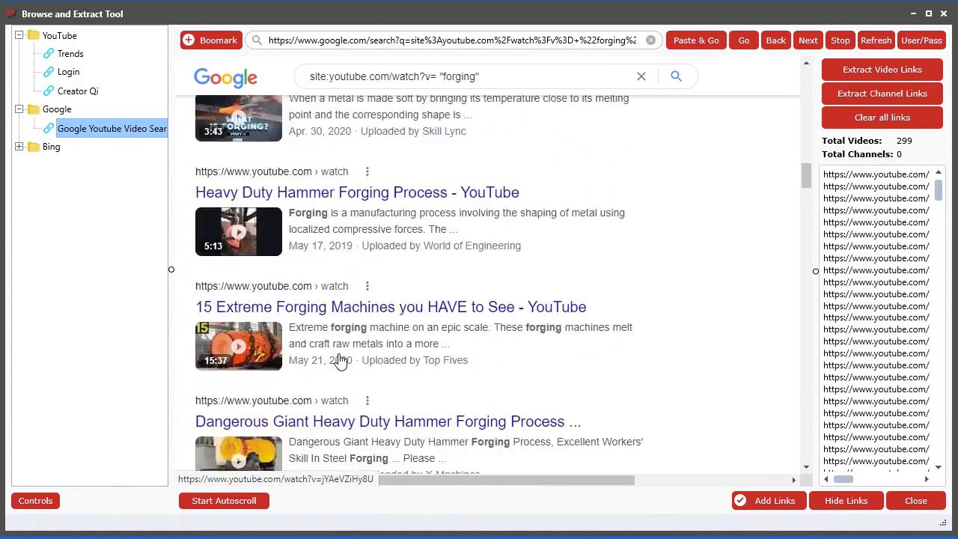
{"action": "scroll", "coordinate": [665, 349], "scroll_direction": "up", "scroll_amount": 10}
{"action": "scroll", "coordinate": [674, 224], "scroll_direction": "up", "scroll_amount": 10}
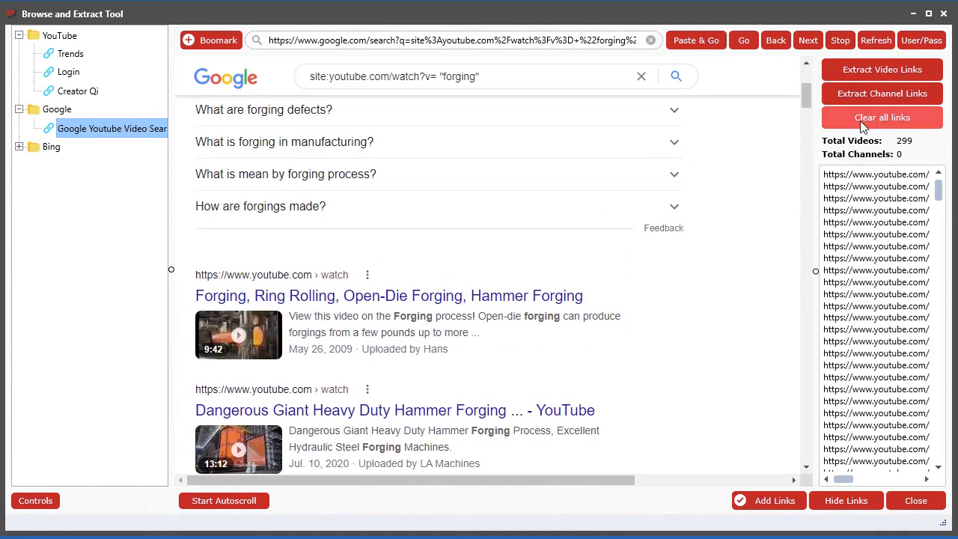
{"action": "left_click", "coordinate": [897, 122]}
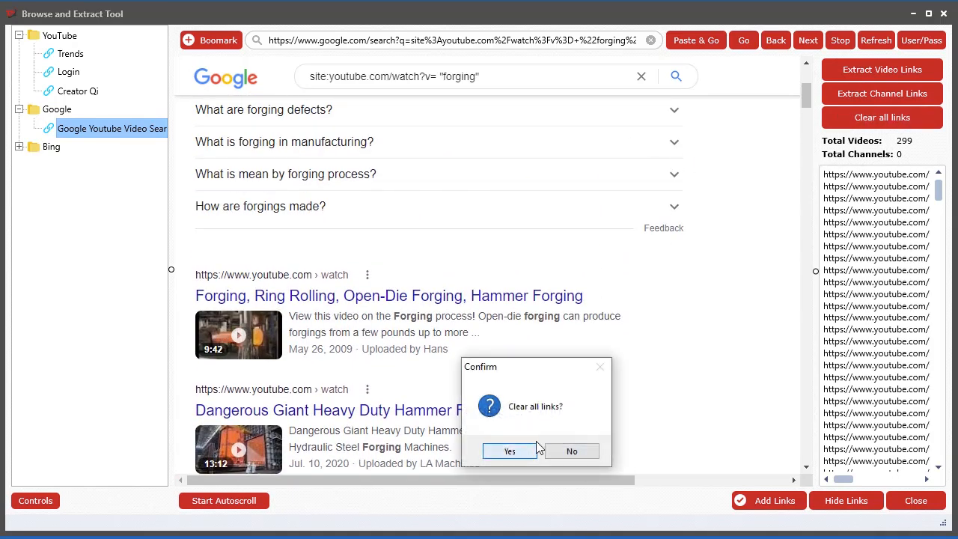
{"action": "left_click", "coordinate": [511, 452]}
Extract the video links from the first three pages of the Google forging results
{"action": "scroll", "coordinate": [799, 93], "scroll_direction": "down", "scroll_amount": 3}
{"action": "left_click_drag", "start_coordinate": [803, 111], "coordinate": [807, 81]}
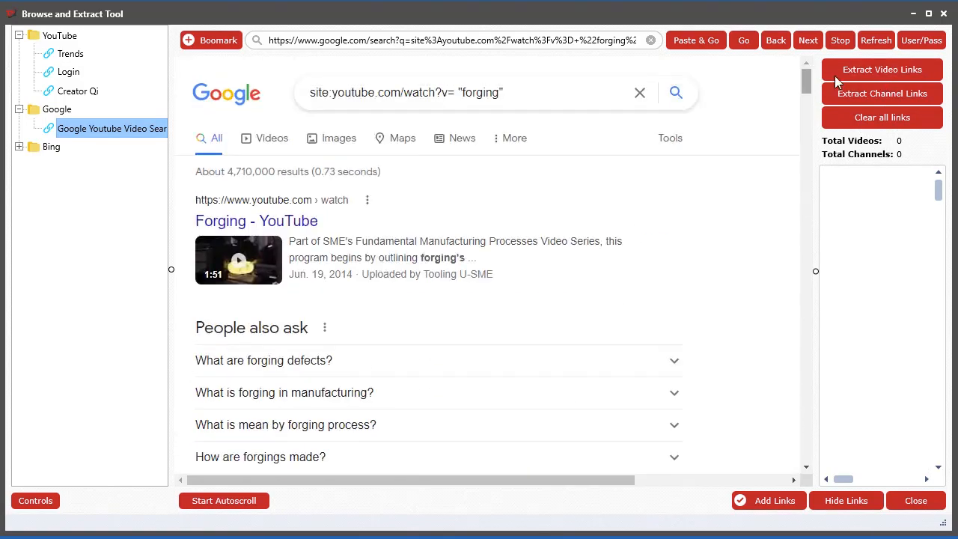
{"action": "left_click", "coordinate": [883, 75]}
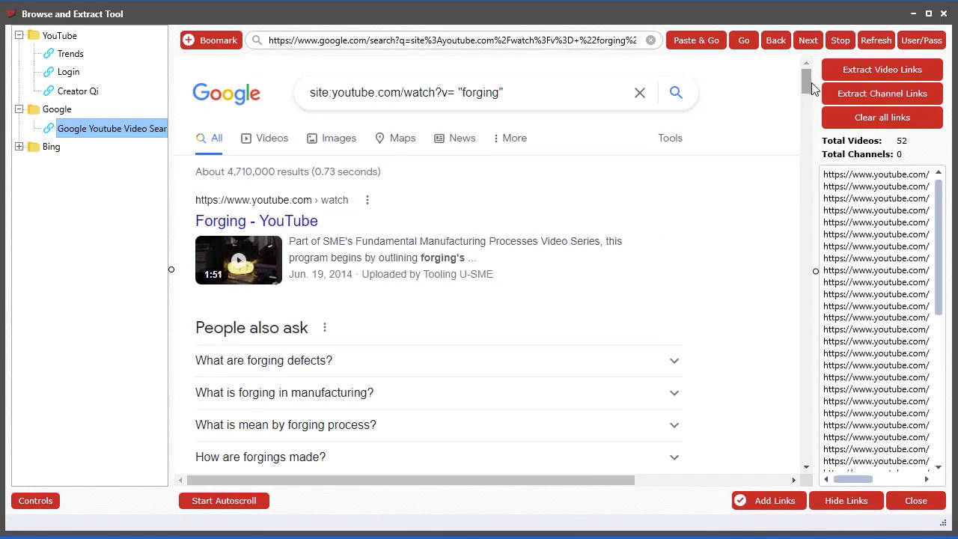
{"action": "left_click_drag", "start_coordinate": [809, 80], "coordinate": [769, 478]}
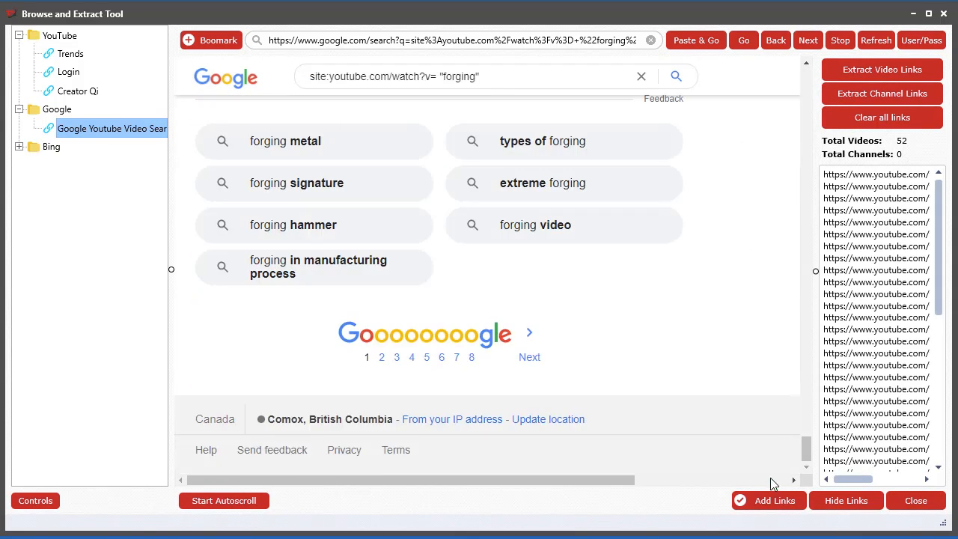
{"action": "left_click", "coordinate": [532, 357]}
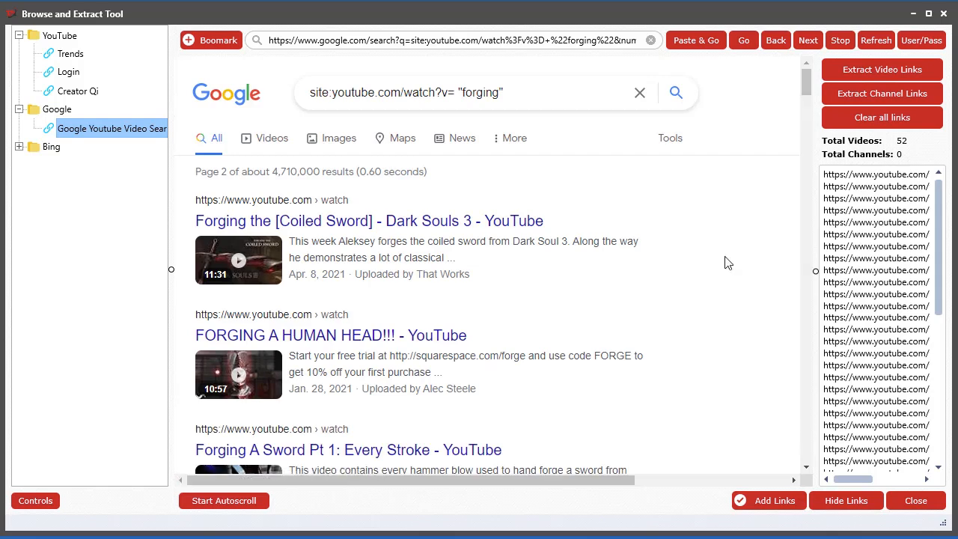
{"action": "left_click", "coordinate": [903, 68]}
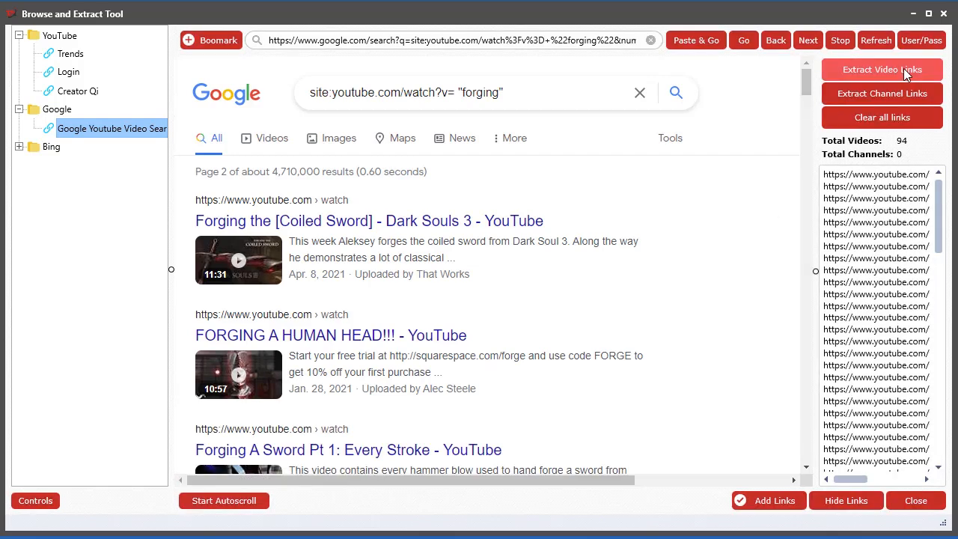
{"action": "left_click_drag", "start_coordinate": [791, 91], "coordinate": [771, 477]}
{"action": "left_click", "coordinate": [554, 357]}
{"action": "left_click", "coordinate": [890, 69]}
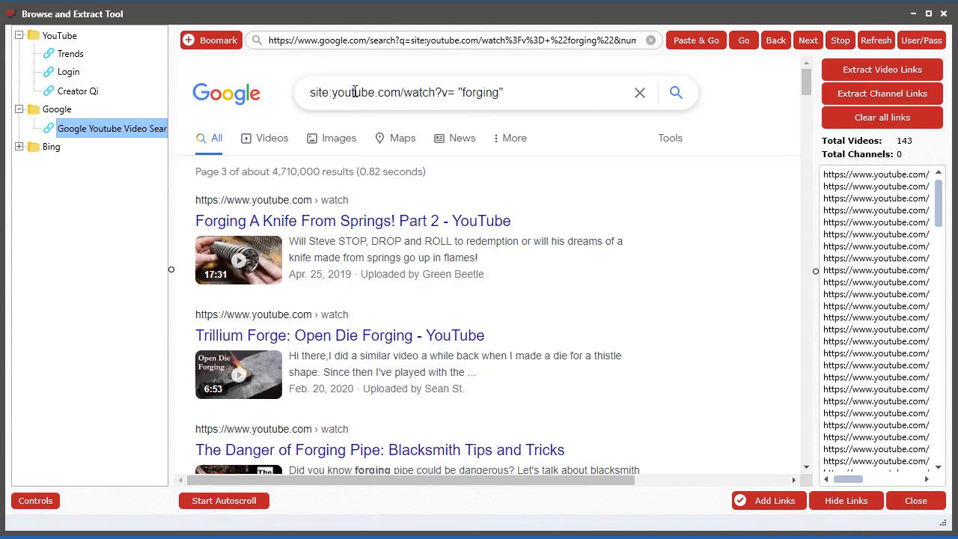
Add the extracted forging video links to the Videos tool and close the browser
{"action": "left_click", "coordinate": [755, 503]}
{"action": "left_click", "coordinate": [766, 525]}
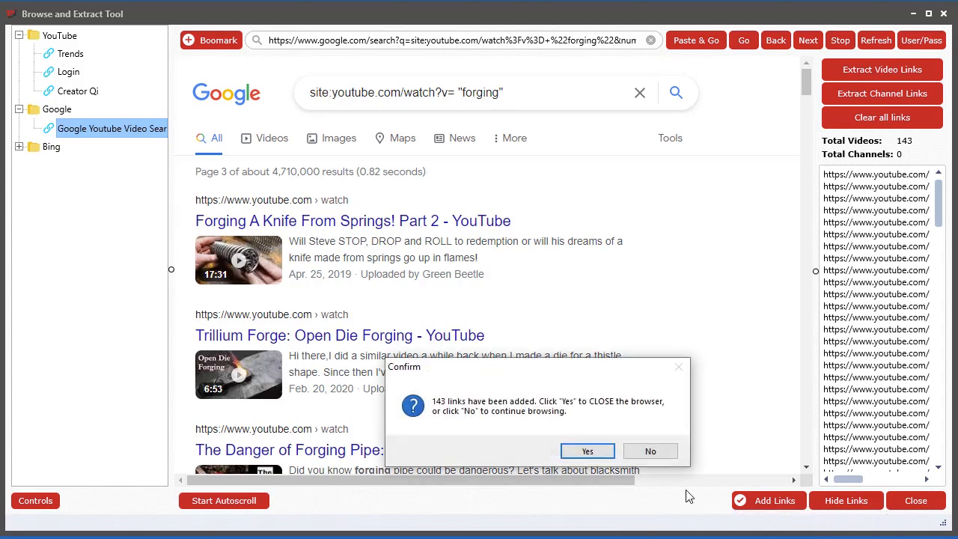
{"action": "left_click", "coordinate": [591, 454]}
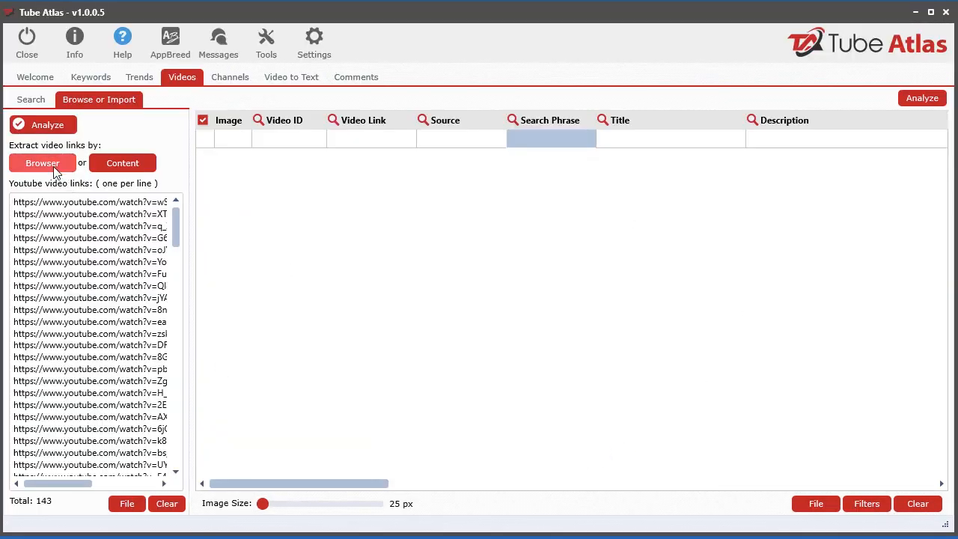
Analyze the imported forging video links and stop the analysis before the whole list is processed
{"action": "left_click", "coordinate": [47, 127]}
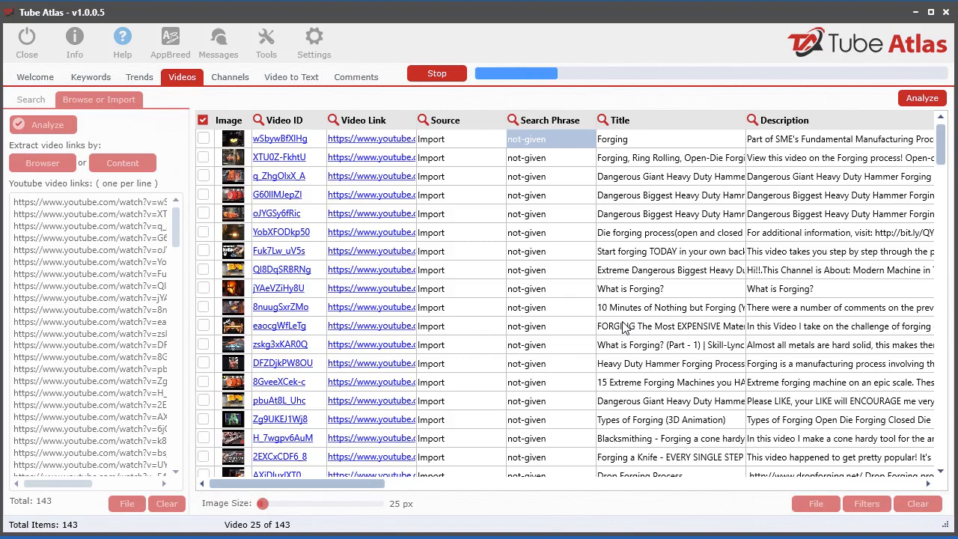
{"action": "left_click", "coordinate": [434, 75]}
{"action": "left_click_drag", "start_coordinate": [299, 487], "coordinate": [289, 467]}
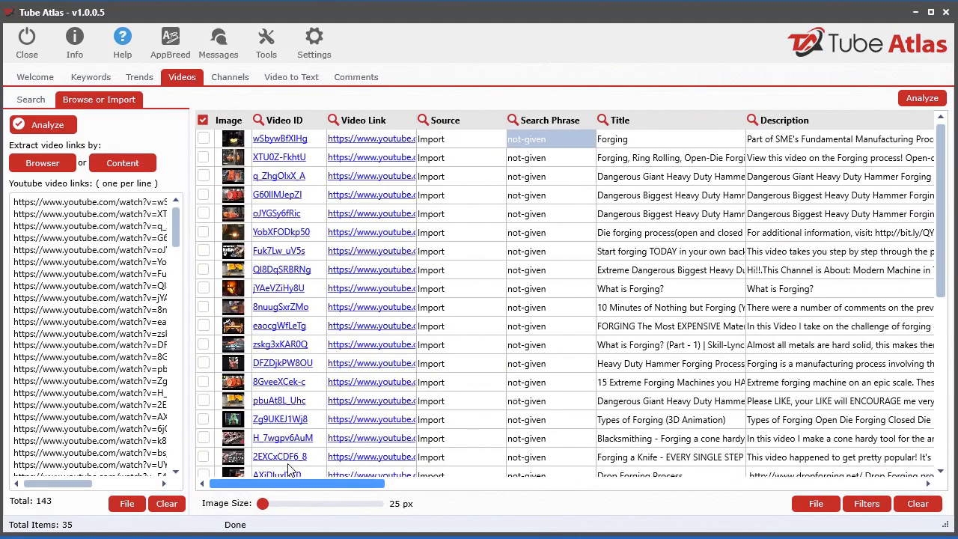
Clear all analyzed data from the results table and empty the list of forging video links
{"action": "left_click", "coordinate": [923, 503]}
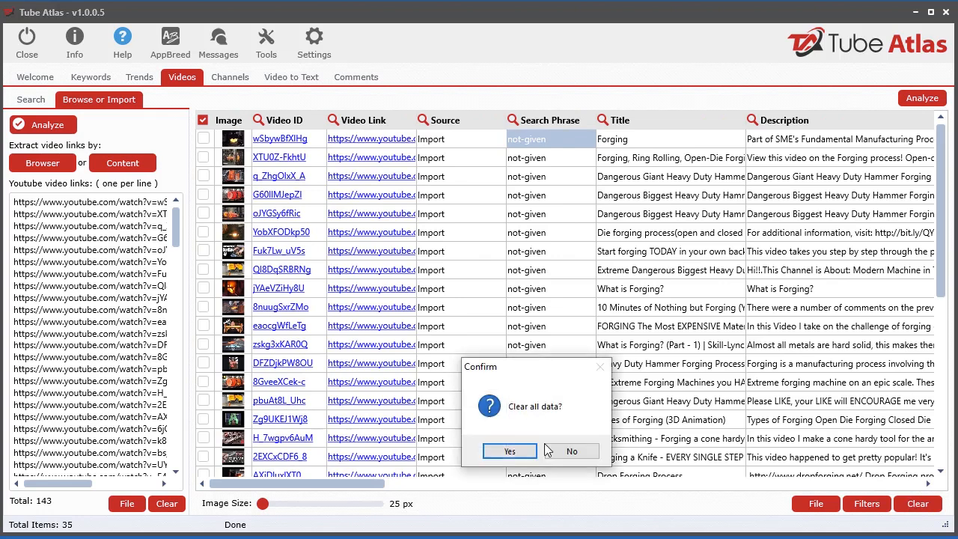
{"action": "left_click", "coordinate": [509, 450]}
{"action": "left_click", "coordinate": [167, 504]}
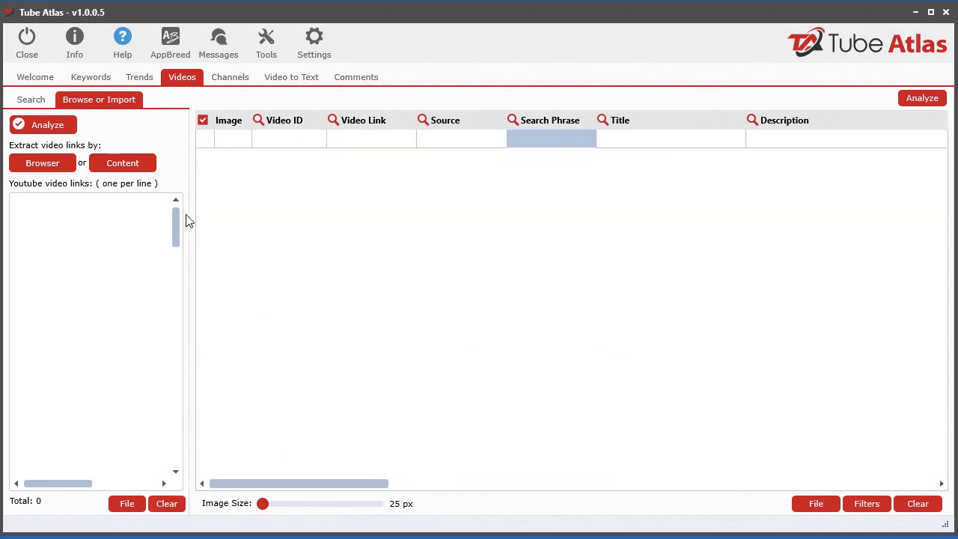
Reopen the Browse and Extract Tool and clear all links extracted from Google
{"action": "left_click", "coordinate": [44, 163]}
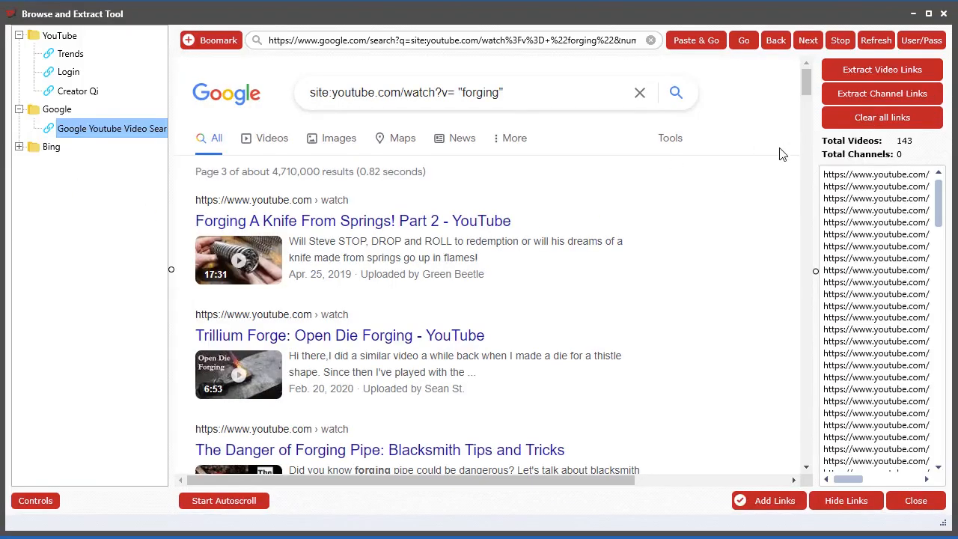
{"action": "left_click", "coordinate": [878, 118]}
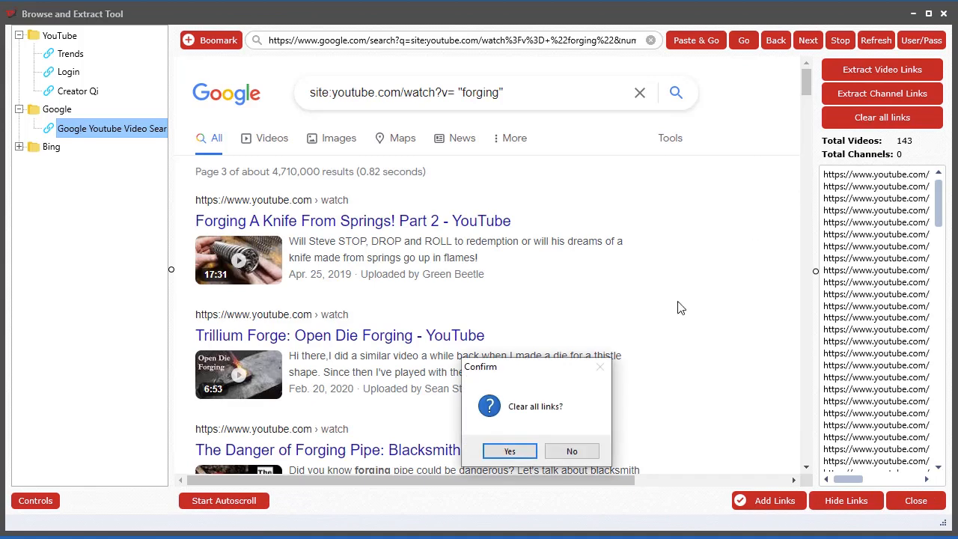
{"action": "left_click", "coordinate": [520, 454]}
Load the Bing Youtube Video Search bookmark and search Bing for site:youtube.com "diy"
{"action": "left_click", "coordinate": [19, 147]}
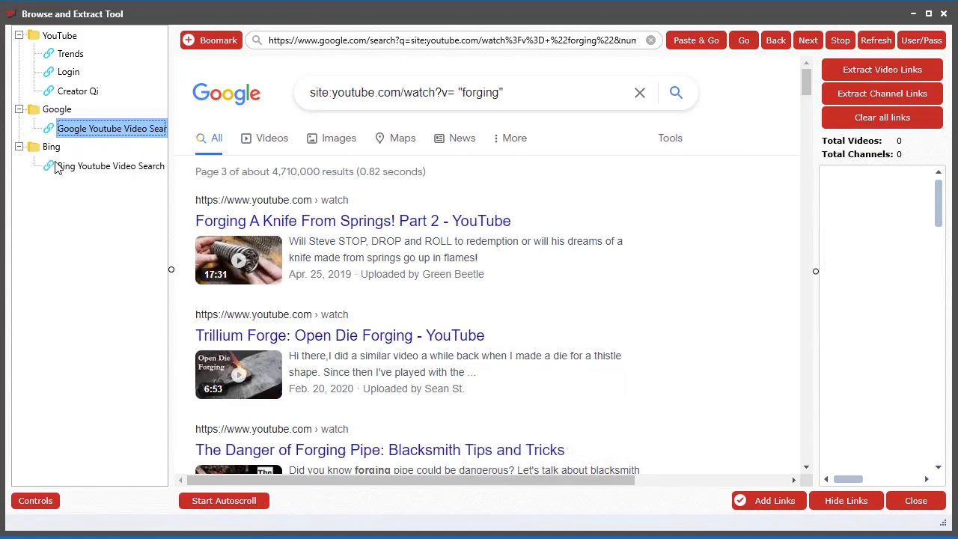
{"action": "left_click", "coordinate": [112, 168]}
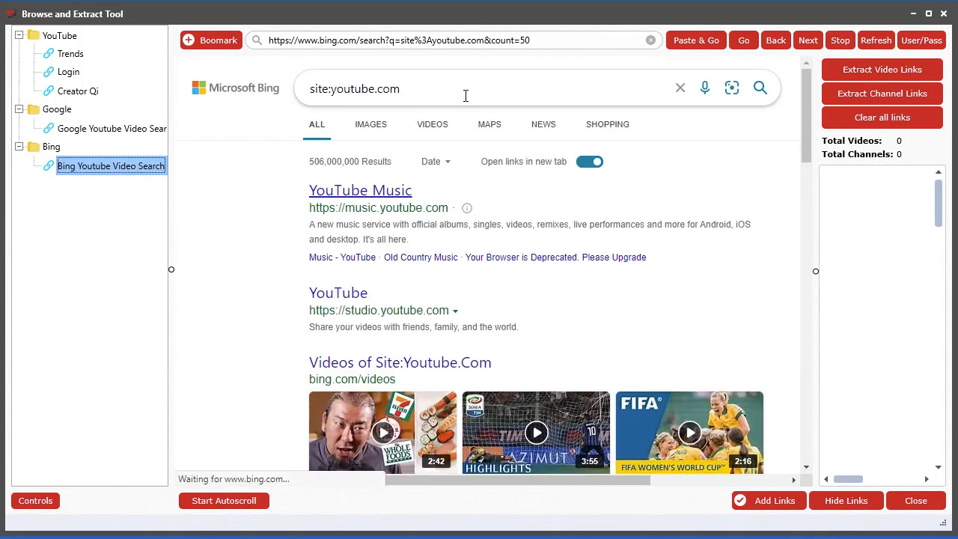
{"action": "left_click", "coordinate": [460, 118]}
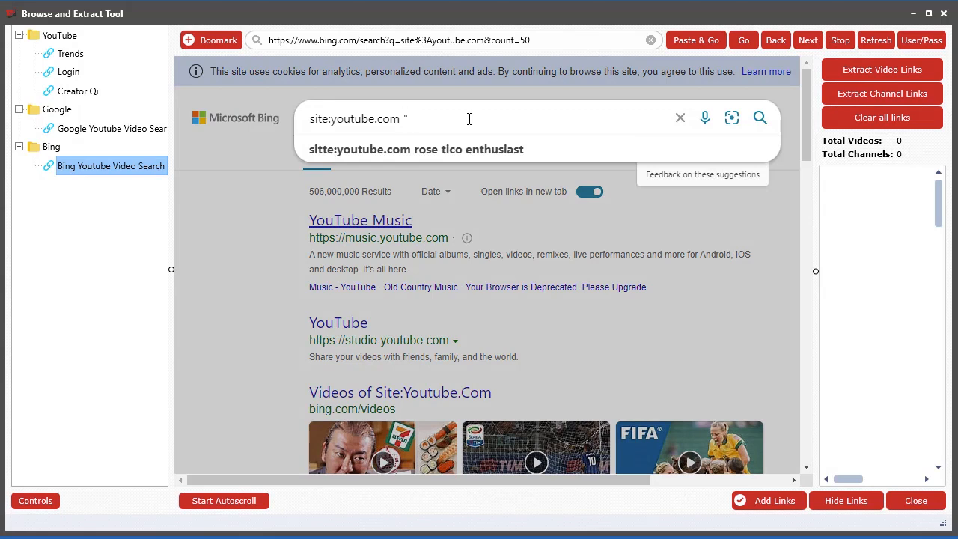
{"action": "type", "text": "\"diy"}
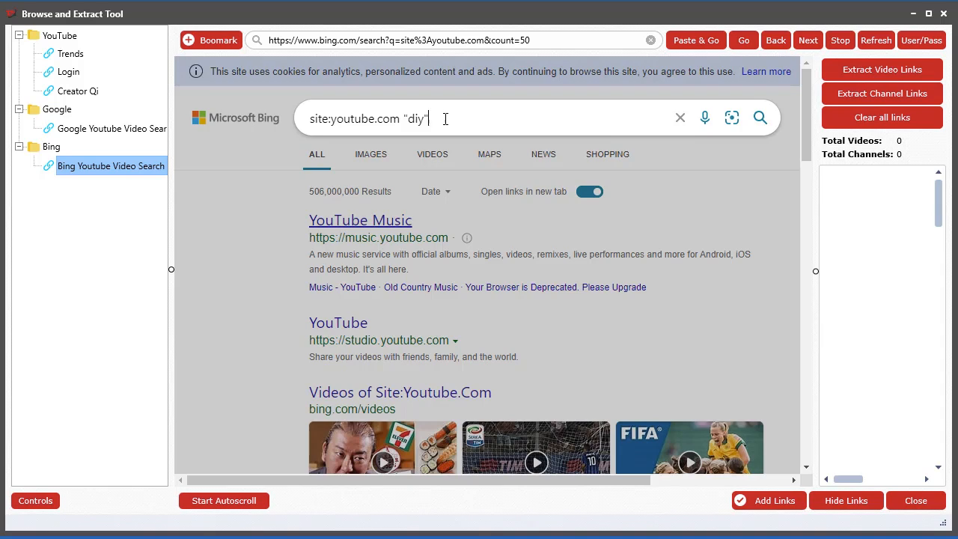
{"action": "left_click", "coordinate": [760, 118]}
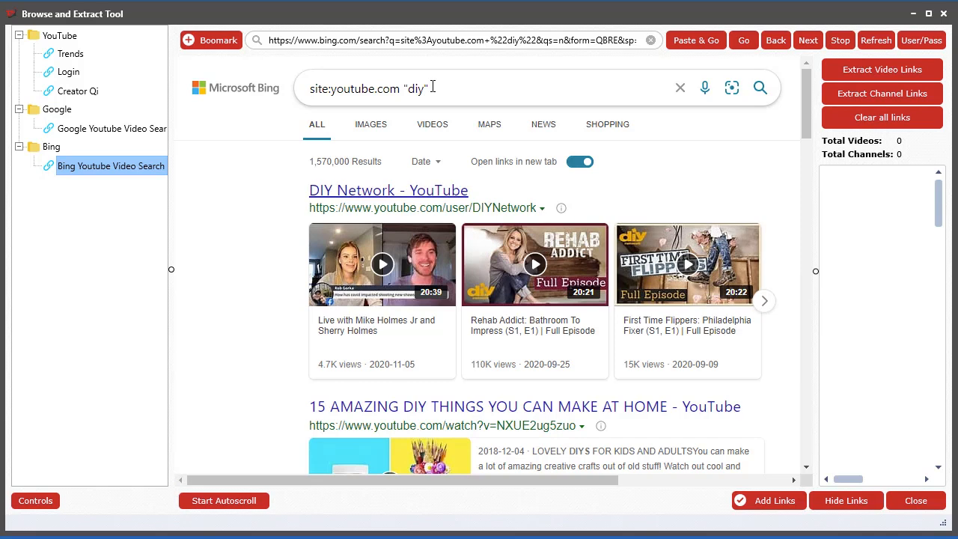
Extract the video links from the first and second pages of the Bing diy results
{"action": "scroll", "coordinate": [229, 353], "scroll_direction": "down", "scroll_amount": 5}
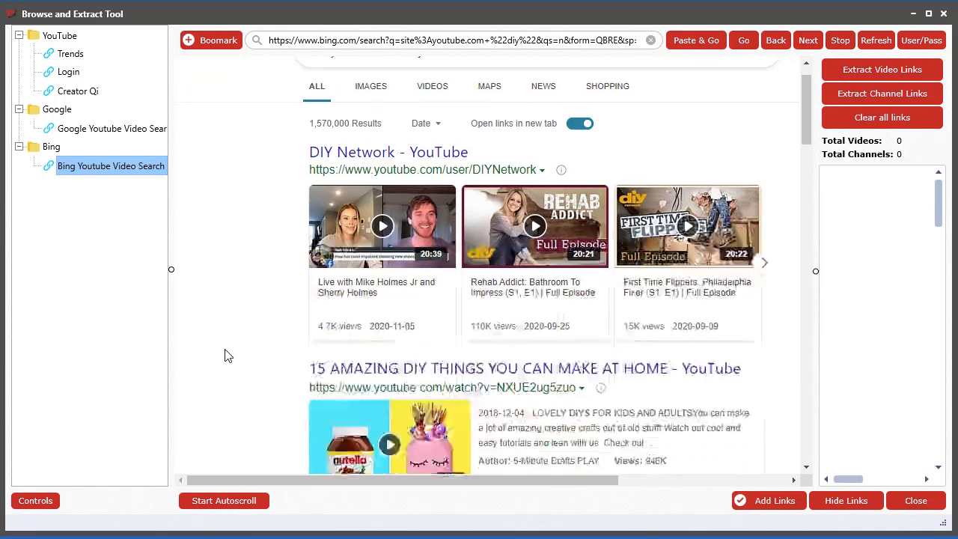
{"action": "scroll", "coordinate": [229, 353], "scroll_direction": "down", "scroll_amount": 2}
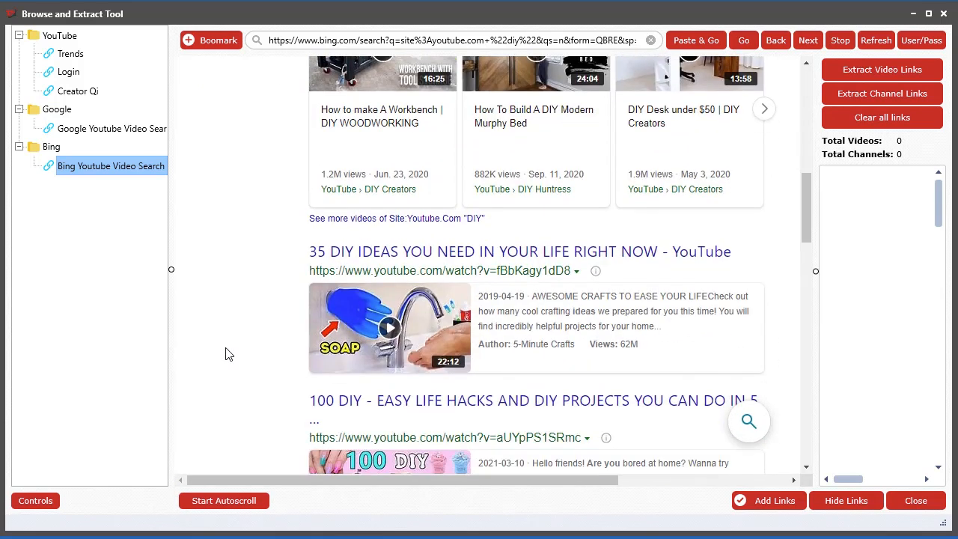
{"action": "left_click", "coordinate": [877, 68]}
{"action": "left_click_drag", "start_coordinate": [805, 199], "coordinate": [802, 418]}
{"action": "left_click", "coordinate": [595, 336]}
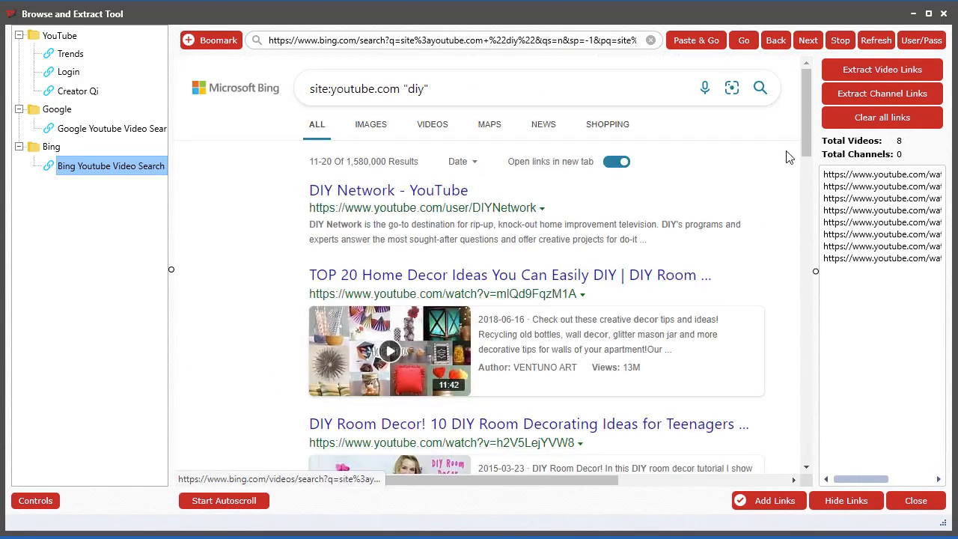
{"action": "left_click", "coordinate": [888, 75]}
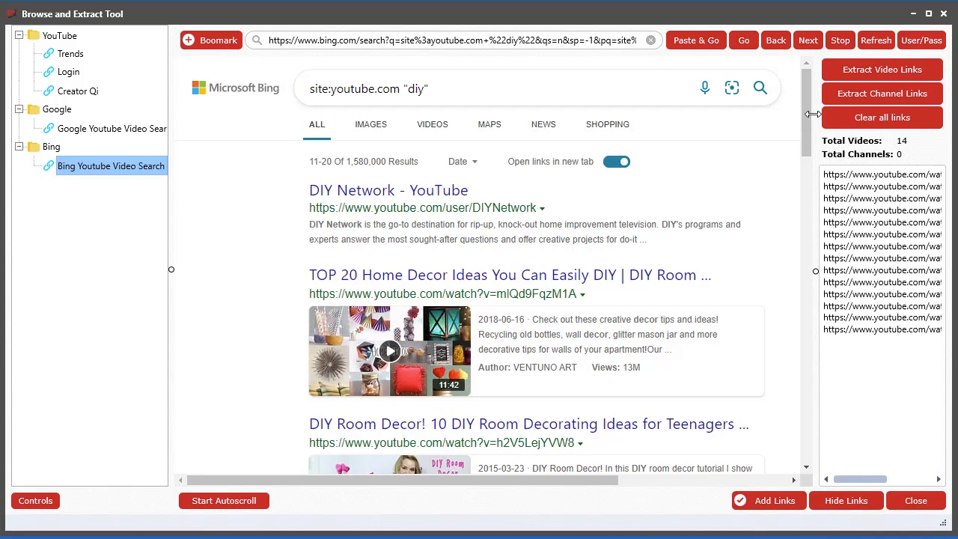
Extract the video links from the third and fourth pages of the Bing diy results
{"action": "scroll", "coordinate": [806, 202], "scroll_direction": "down", "scroll_amount": 1}
{"action": "scroll", "coordinate": [534, 380], "scroll_direction": "down", "scroll_amount": 10}
{"action": "left_click", "coordinate": [640, 336]}
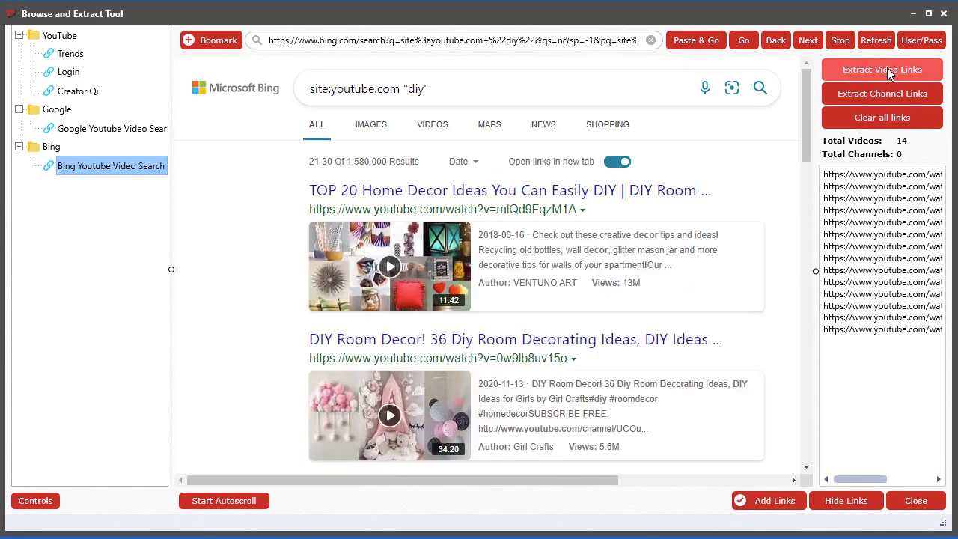
{"action": "left_click", "coordinate": [887, 70]}
{"action": "left_click_drag", "start_coordinate": [801, 133], "coordinate": [682, 445]}
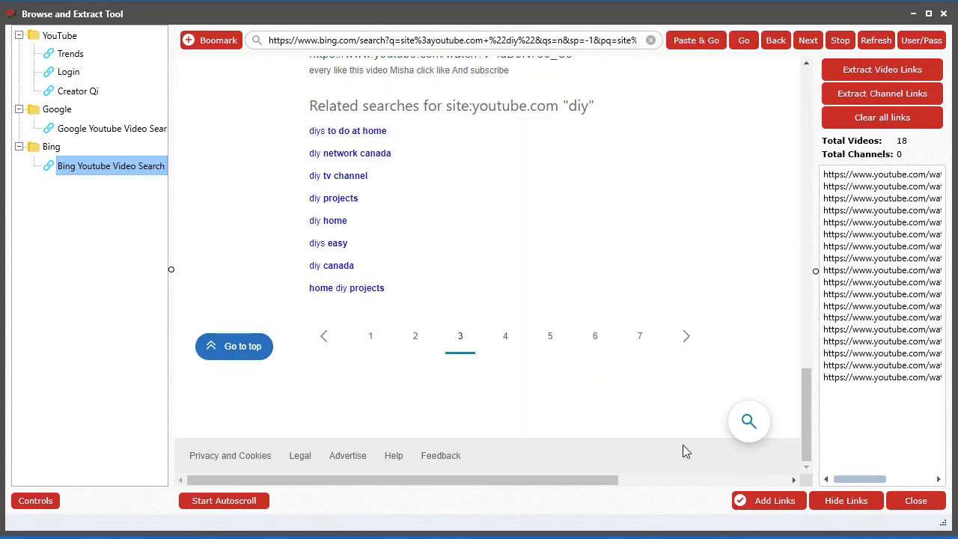
{"action": "left_click", "coordinate": [693, 348]}
{"action": "left_click", "coordinate": [898, 75]}
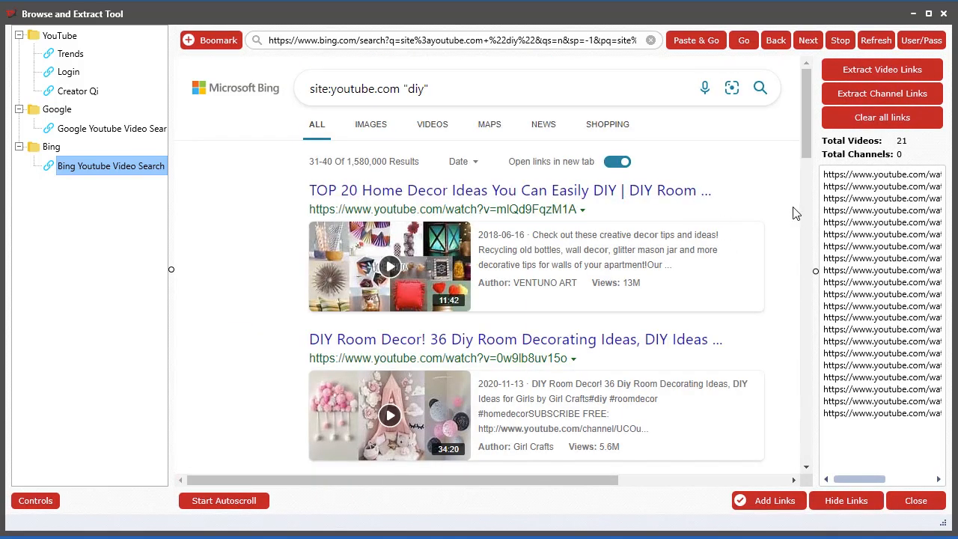
Add the links extracted from Bing to the video import list, close the browser and analyze them
{"action": "left_click", "coordinate": [761, 507]}
{"action": "left_click", "coordinate": [771, 516]}
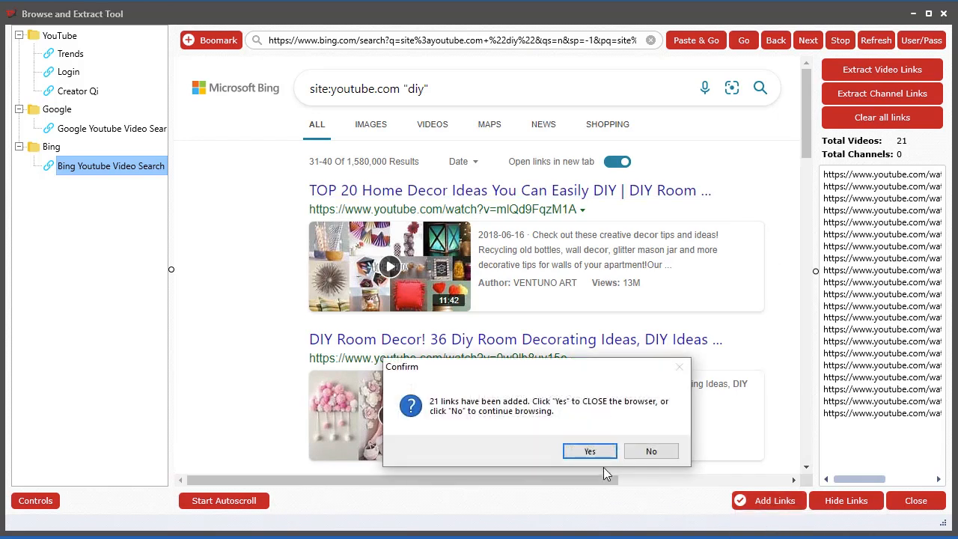
{"action": "left_click", "coordinate": [587, 450]}
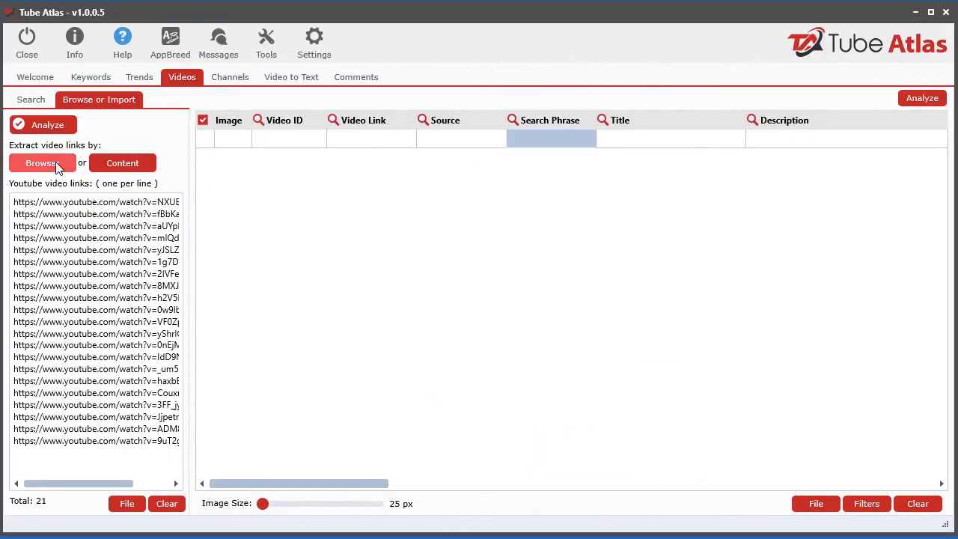
{"action": "left_click", "coordinate": [42, 124]}
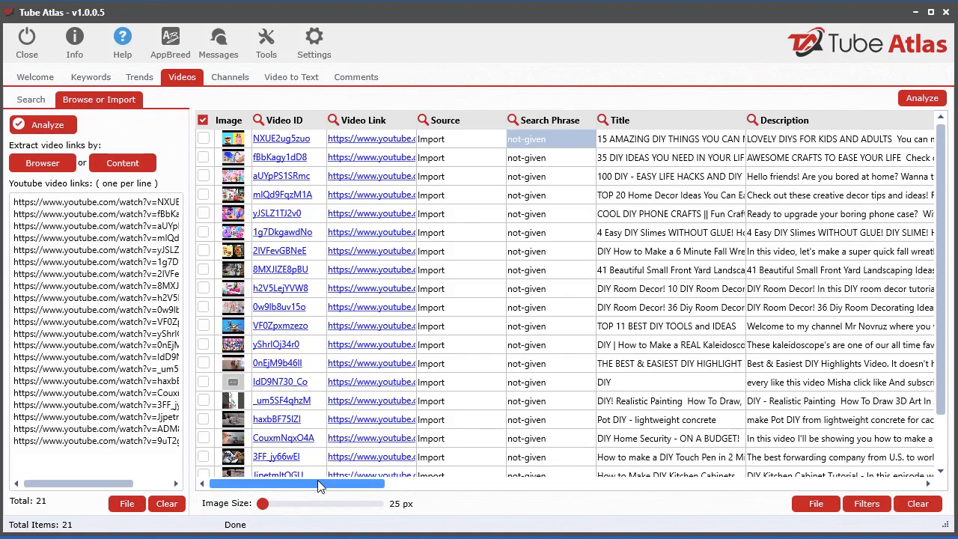
Sort the analyzed Bing videos by views in descending order
{"action": "left_click_drag", "start_coordinate": [318, 487], "coordinate": [519, 485]}
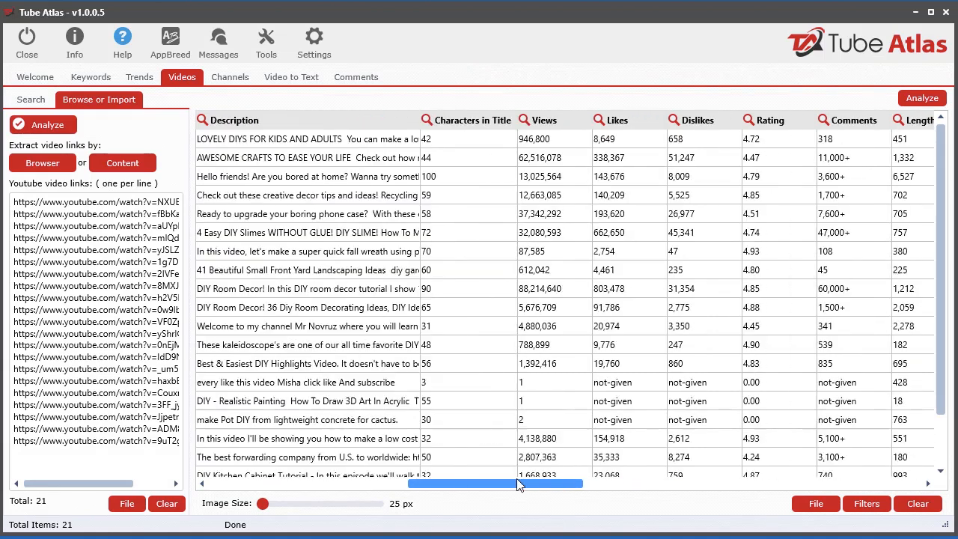
{"action": "left_click", "coordinate": [544, 119]}
{"action": "left_click", "coordinate": [544, 120]}
{"action": "left_click_drag", "start_coordinate": [520, 483], "coordinate": [243, 101]}
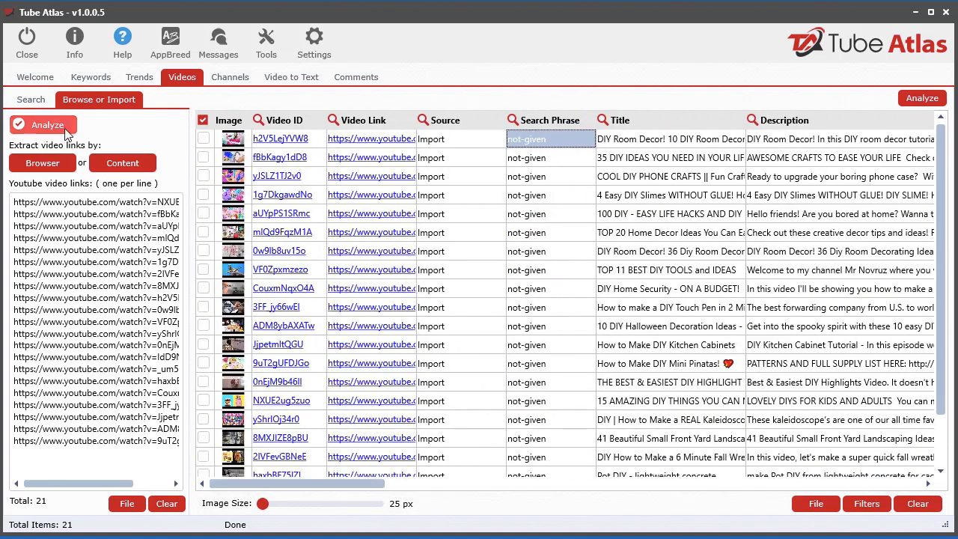
Reopen the Browse and Extract Tool on the Bing diy results
{"action": "left_click", "coordinate": [43, 162]}
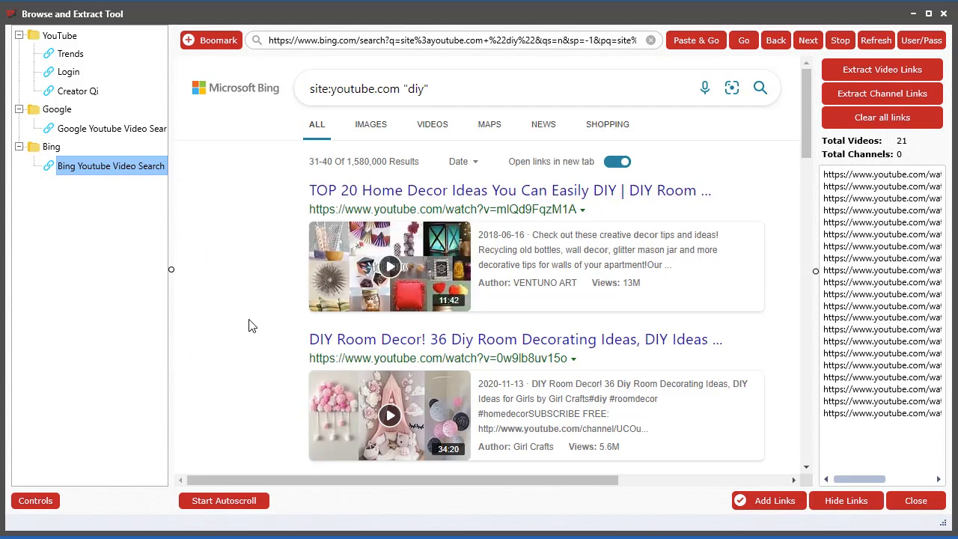
{"action": "scroll", "coordinate": [255, 343], "scroll_direction": "down", "scroll_amount": 13}
{"action": "scroll", "coordinate": [258, 345], "scroll_direction": "up", "scroll_amount": 8}
{"action": "scroll", "coordinate": [255, 344], "scroll_direction": "up", "scroll_amount": 5}
{"action": "mouse_move", "coordinate": [689, 9]}
{"action": "left_mouse_down"}
{"action": "mouse_move", "coordinate": [785, 338]}
{"action": "mouse_move", "coordinate": [684, 9]}
{"action": "left_mouse_up"}
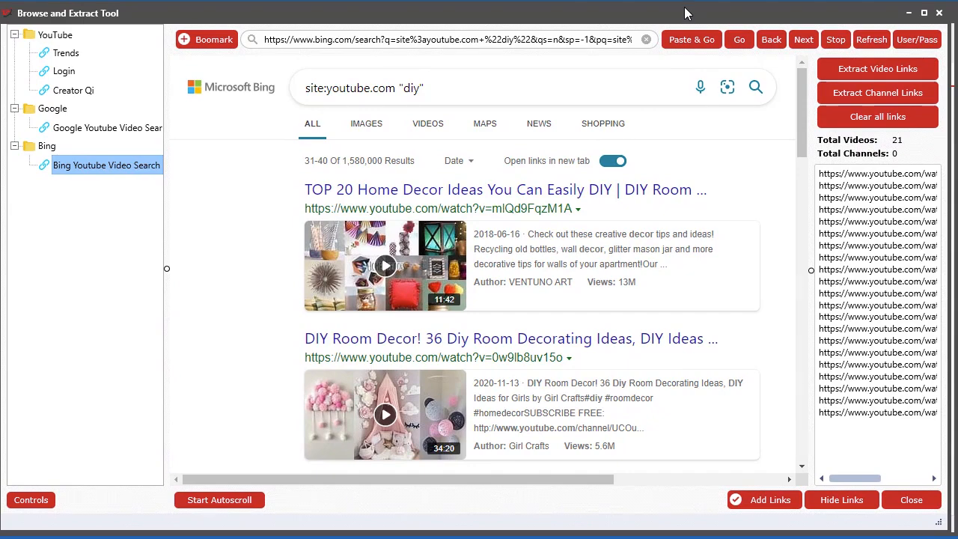
Look through the fourth page of Bing diy results and shift the browser window aside to uncover the main window
{"action": "scroll", "coordinate": [211, 395], "scroll_direction": "down", "scroll_amount": 13}
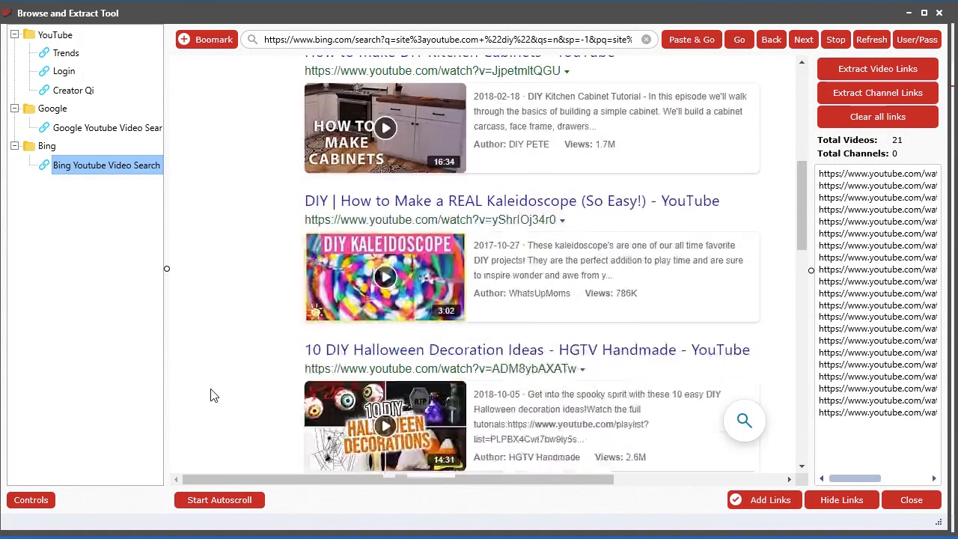
{"action": "scroll", "coordinate": [210, 395], "scroll_direction": "down", "scroll_amount": 3}
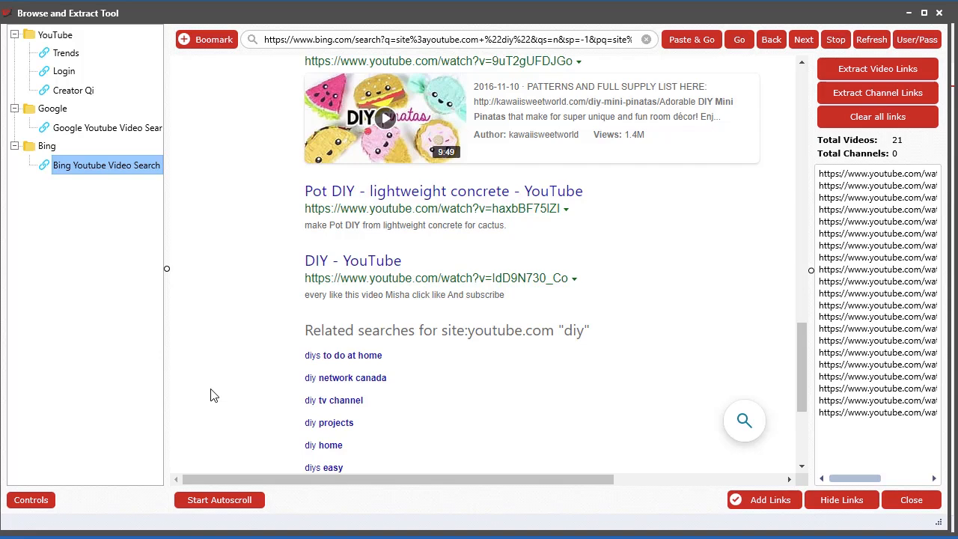
{"action": "scroll", "coordinate": [210, 389], "scroll_direction": "down", "scroll_amount": 2}
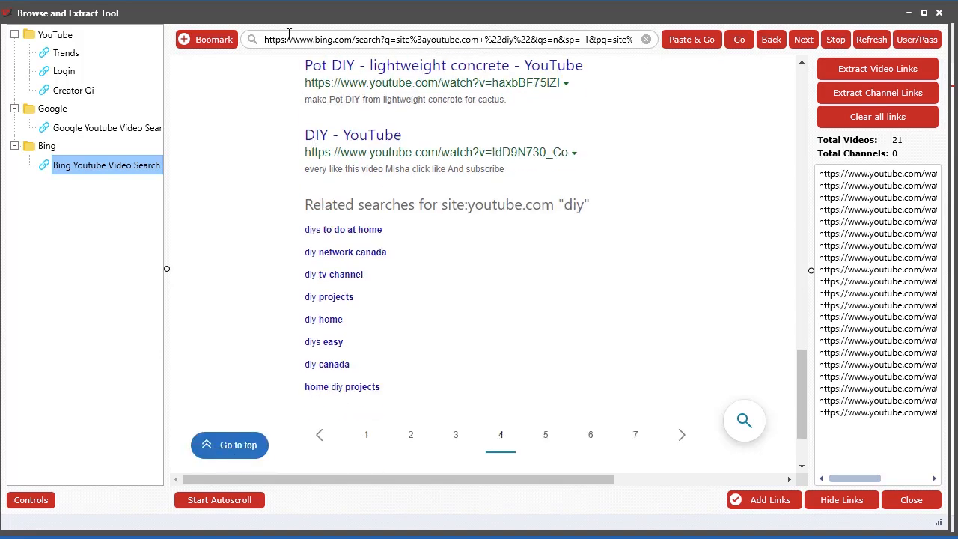
{"action": "left_click_drag", "start_coordinate": [256, 18], "coordinate": [378, 28]}
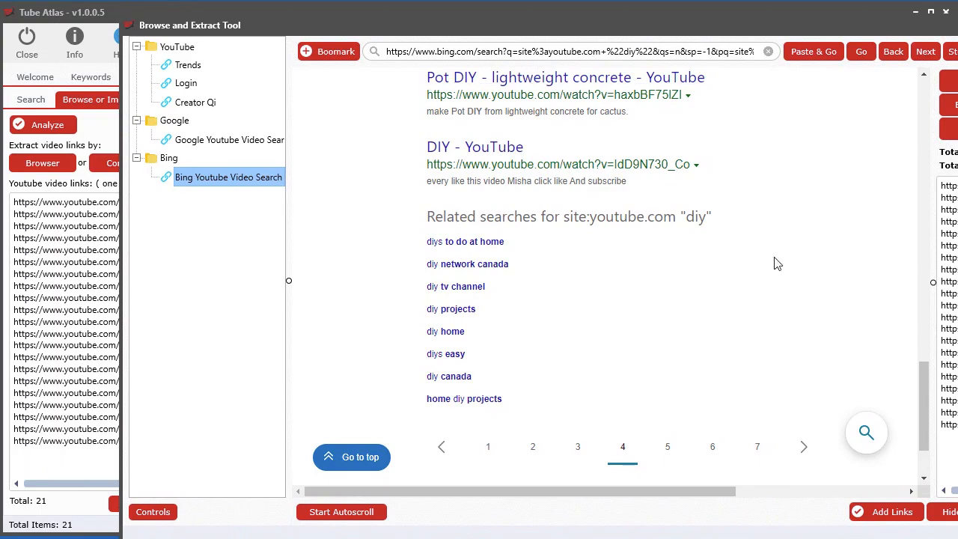
{"action": "left_click_drag", "start_coordinate": [925, 400], "coordinate": [938, 111]}
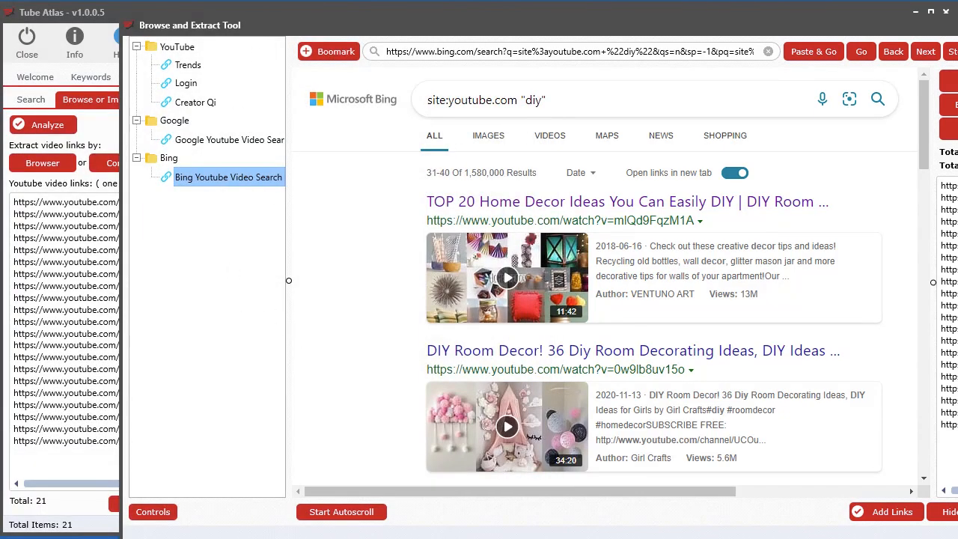
Copy youtube.com from the Bing search query and load it as the browser's address
{"action": "left_click_drag", "start_coordinate": [517, 100], "coordinate": [454, 105]}
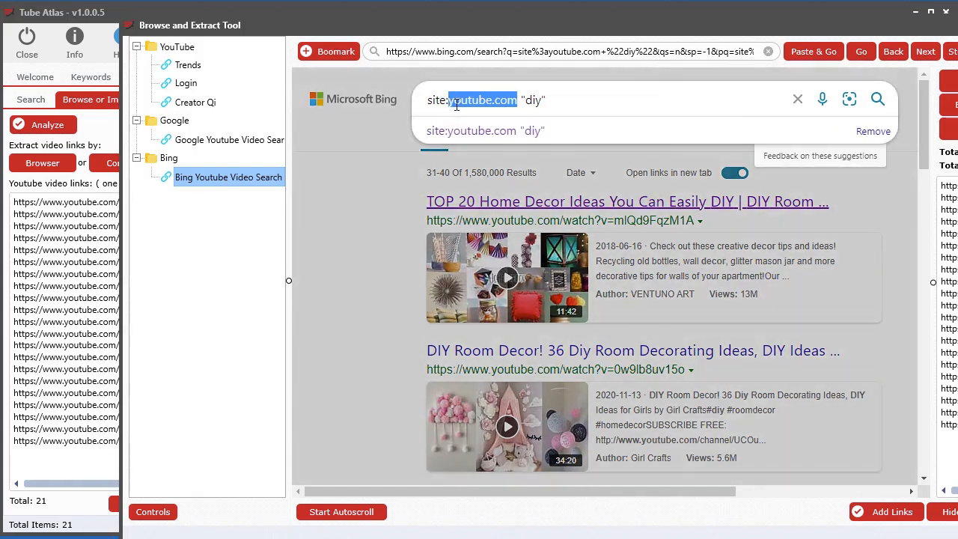
{"action": "right_click", "coordinate": [456, 105]}
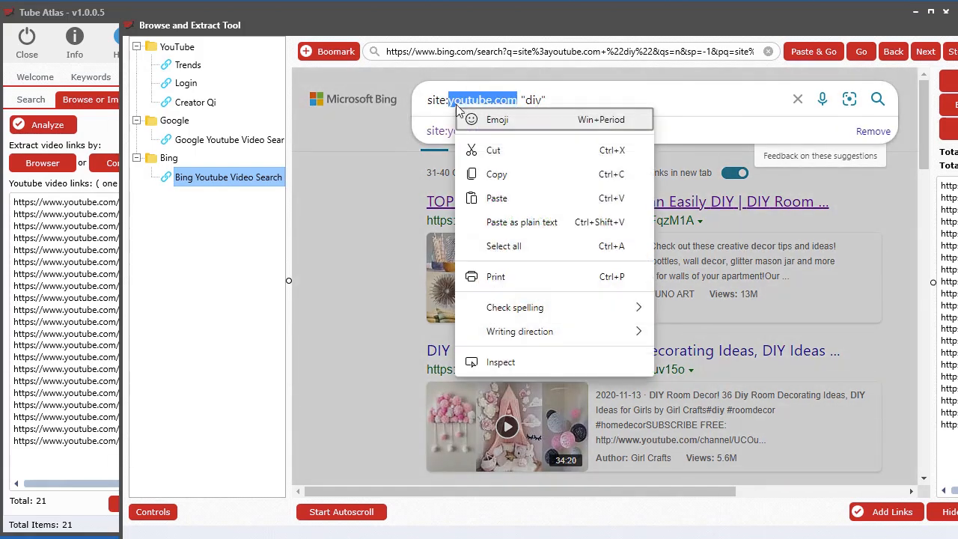
{"action": "left_click", "coordinate": [498, 171]}
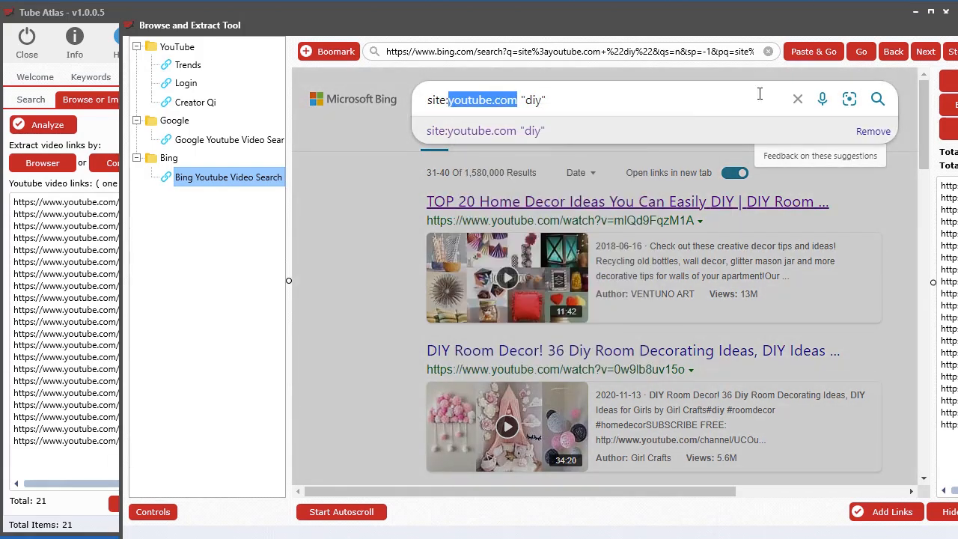
{"action": "left_click", "coordinate": [805, 50]}
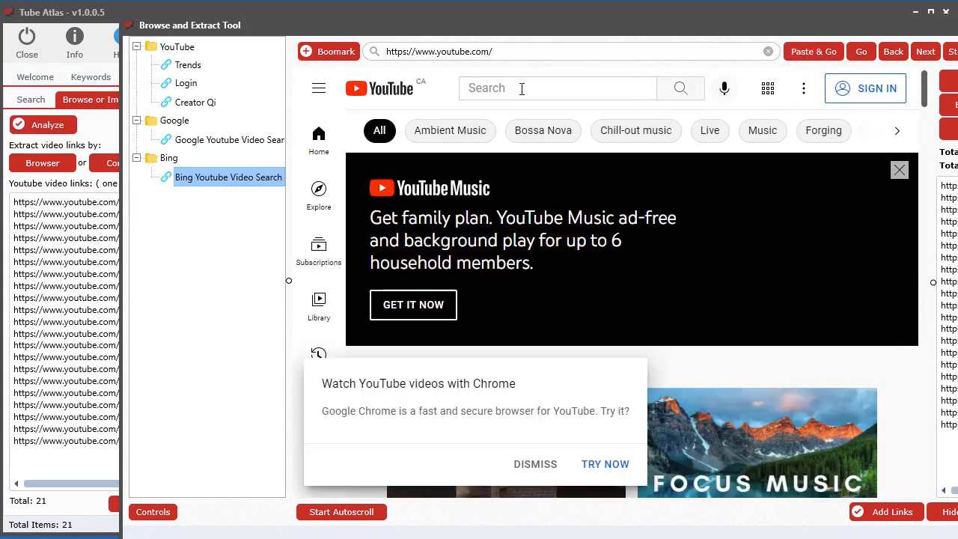
Search YouTube for "forging" and move the browser window back so its link controls are fully in view
{"action": "left_click", "coordinate": [522, 88]}
{"action": "type", "text": "forging"}
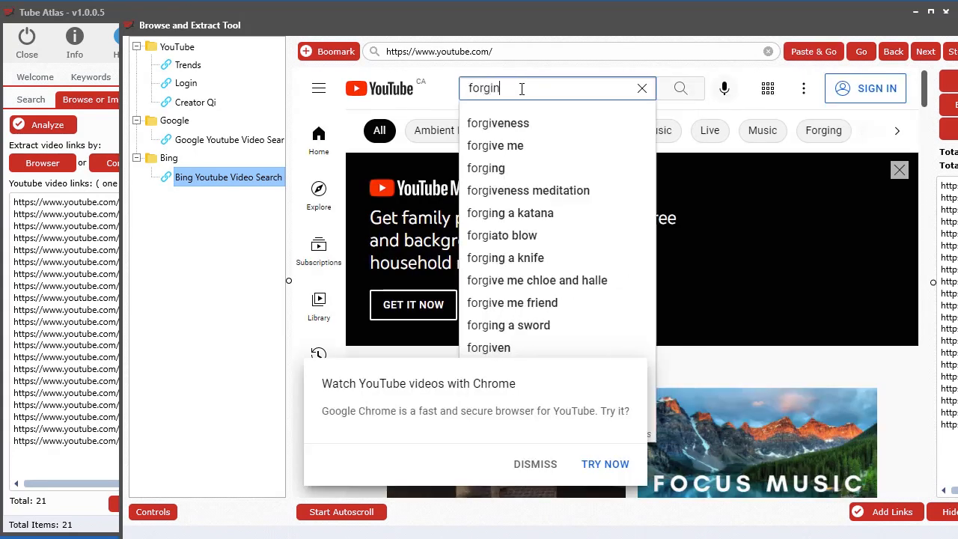
{"action": "key", "text": "Return"}
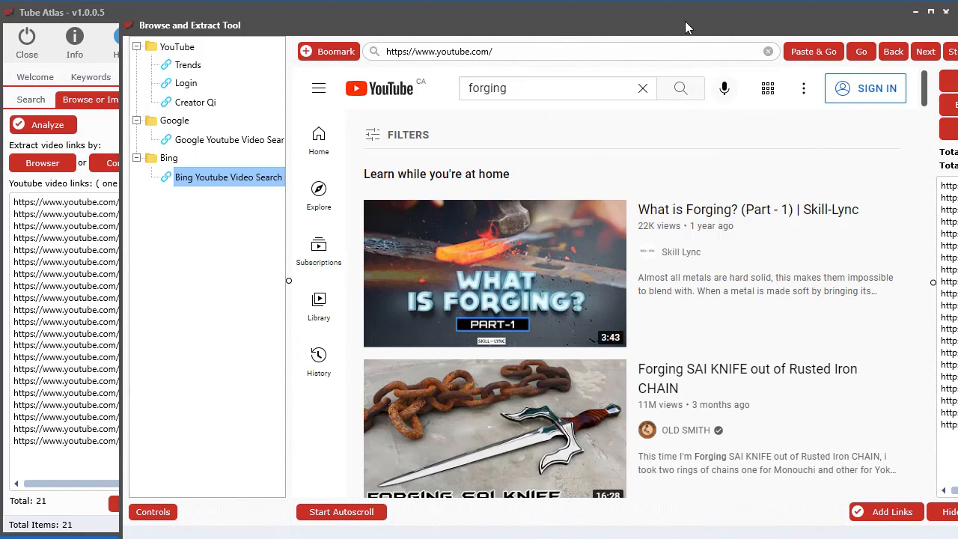
{"action": "left_click_drag", "start_coordinate": [765, 33], "coordinate": [654, 24]}
Open the video "Forging SAI KNIFE out of Rusted Iron CHAIN" from the results and pause its playback
{"action": "scroll", "coordinate": [663, 349], "scroll_direction": "down", "scroll_amount": 3}
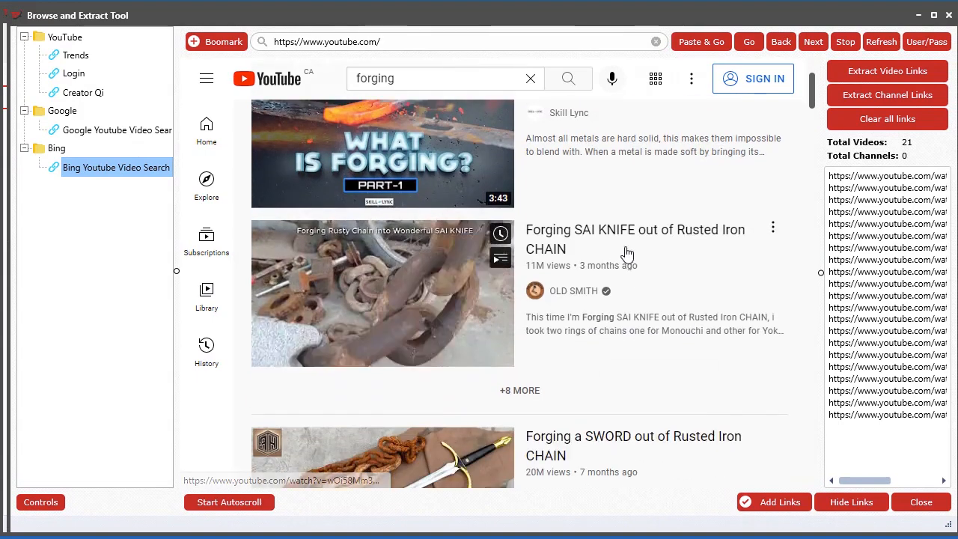
{"action": "left_click", "coordinate": [633, 249]}
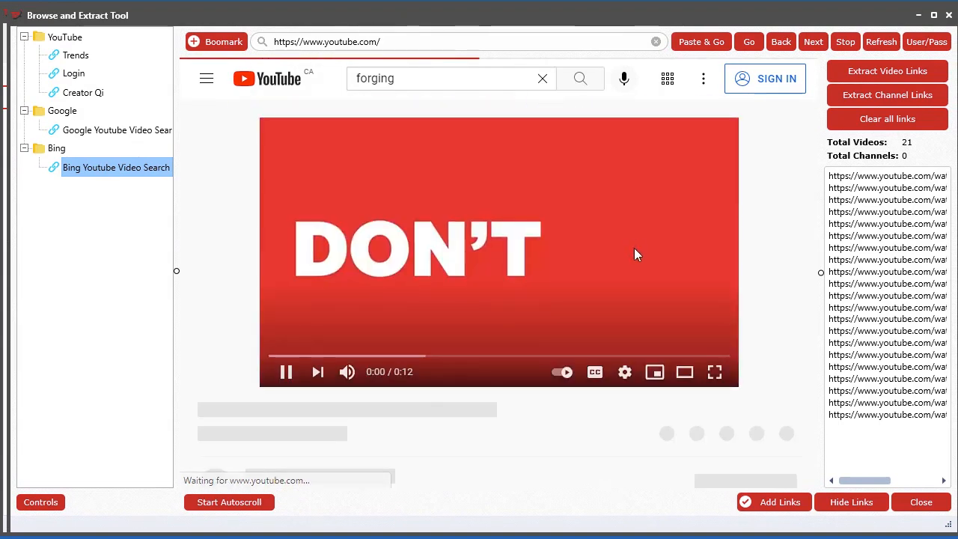
{"action": "left_click", "coordinate": [283, 375]}
{"action": "scroll", "coordinate": [397, 380], "scroll_direction": "down", "scroll_amount": 1}
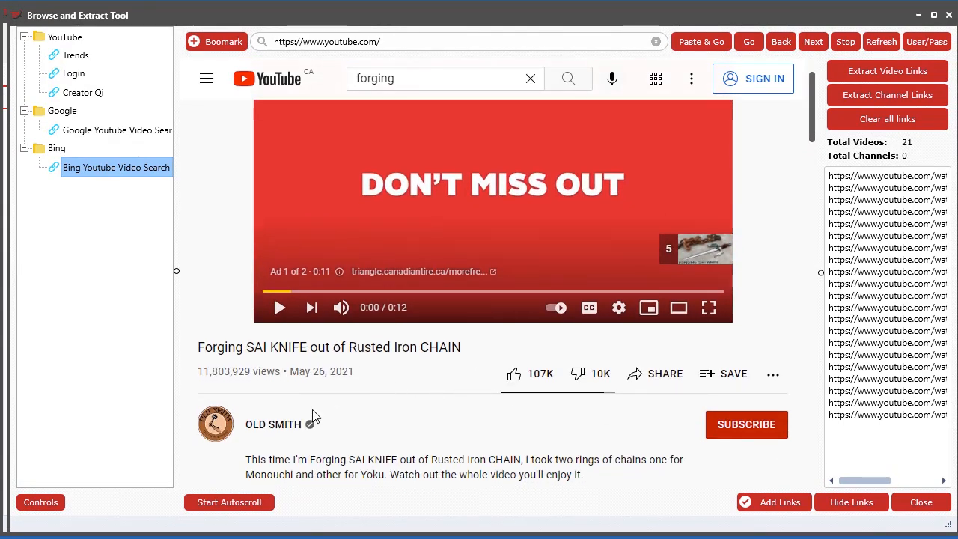
Open the OLD SMITH channel from the video, view its uploaded videos and return to the channel's home page
{"action": "left_click", "coordinate": [279, 425]}
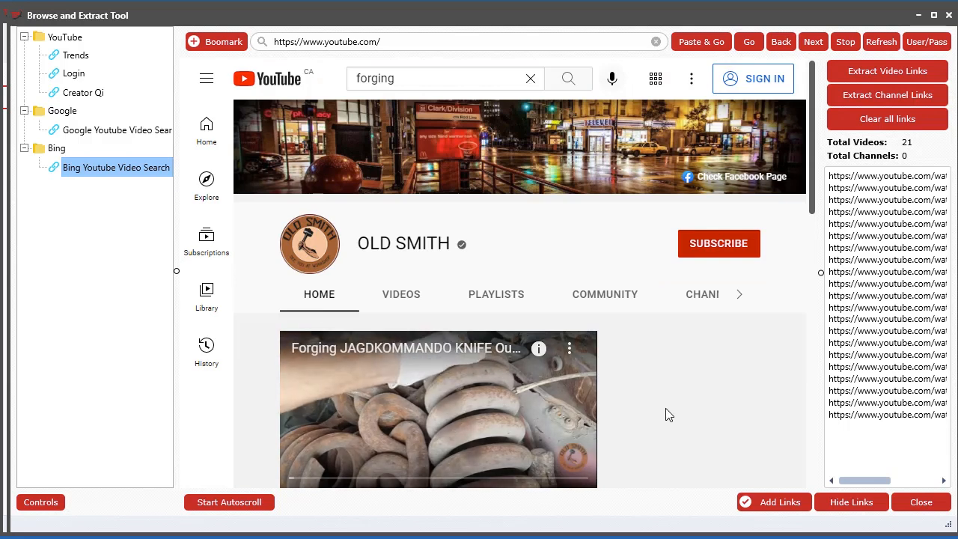
{"action": "scroll", "coordinate": [299, 479], "scroll_direction": "down", "scroll_amount": 1}
{"action": "left_click", "coordinate": [306, 433]}
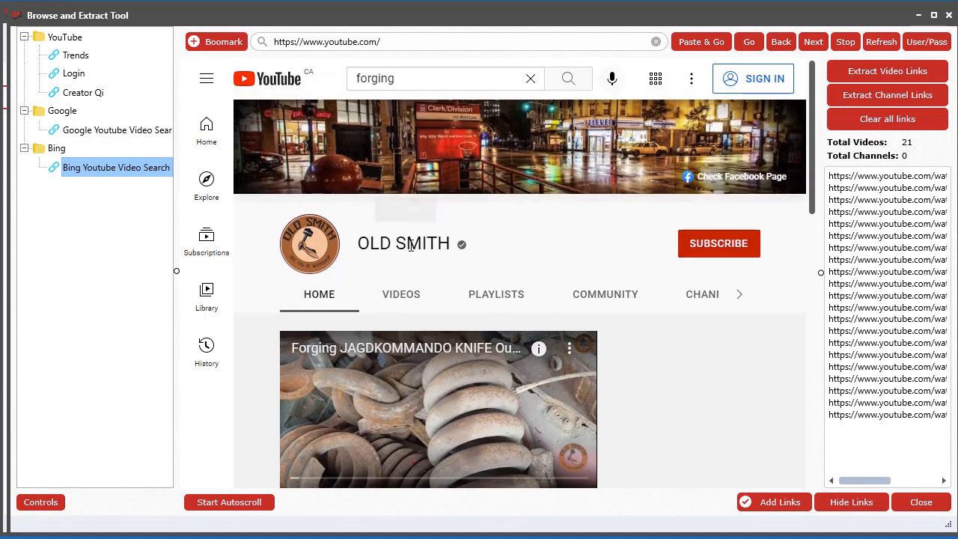
{"action": "left_click", "coordinate": [396, 299]}
{"action": "left_click", "coordinate": [318, 299]}
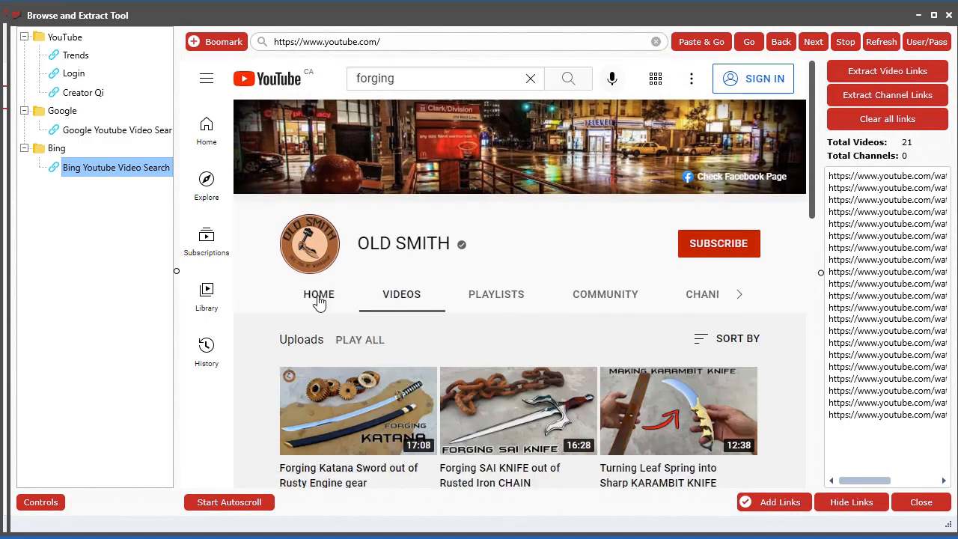
{"action": "scroll", "coordinate": [265, 425], "scroll_direction": "down", "scroll_amount": 2}
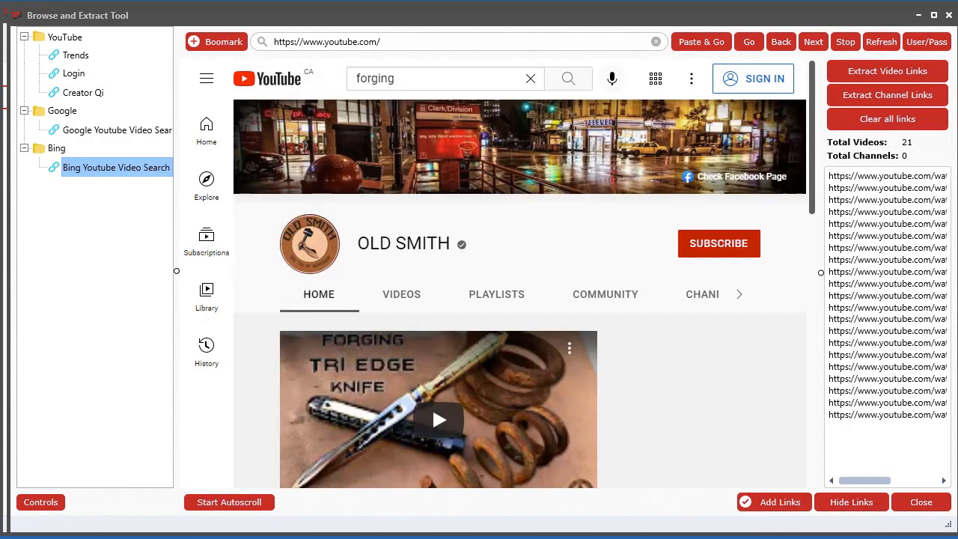
Examine the bookmark creation form and the options for managing bookmarks and folders, closing them without changes
{"action": "left_click", "coordinate": [207, 43]}
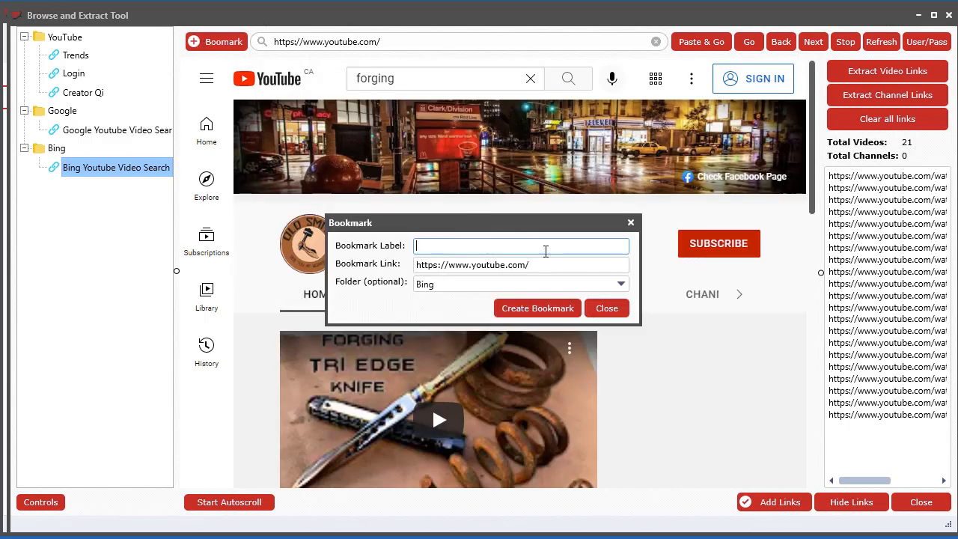
{"action": "left_click", "coordinate": [597, 314]}
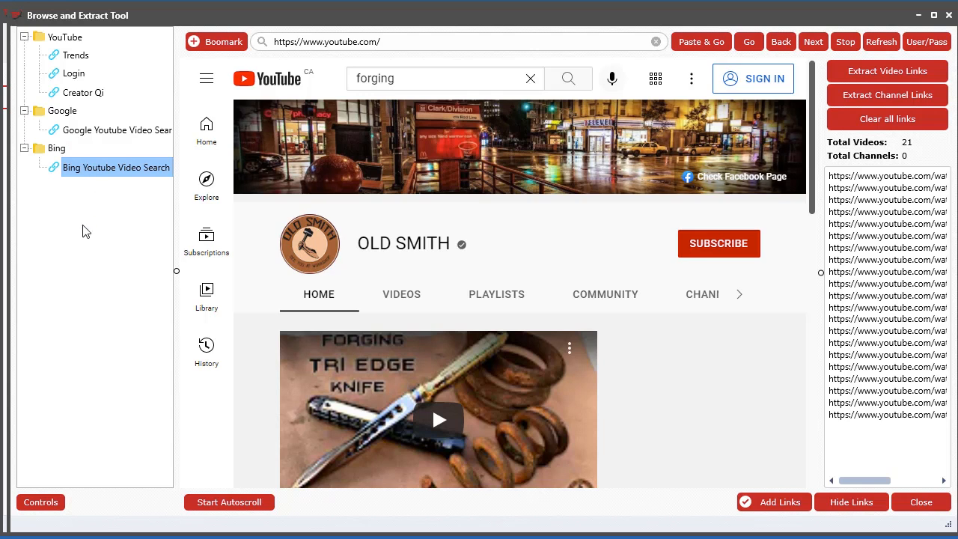
{"action": "left_click", "coordinate": [38, 502]}
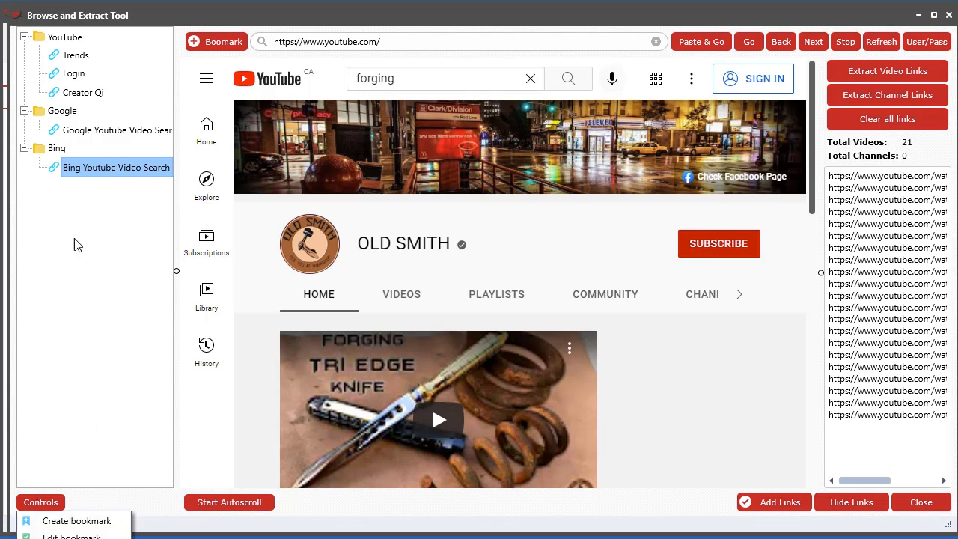
{"action": "right_click", "coordinate": [77, 219]}
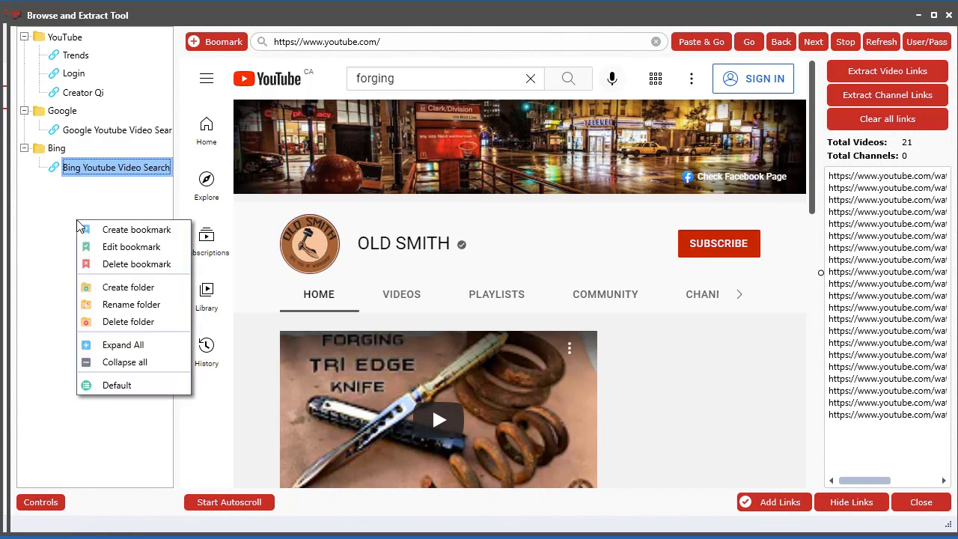
{"action": "left_click", "coordinate": [110, 466]}
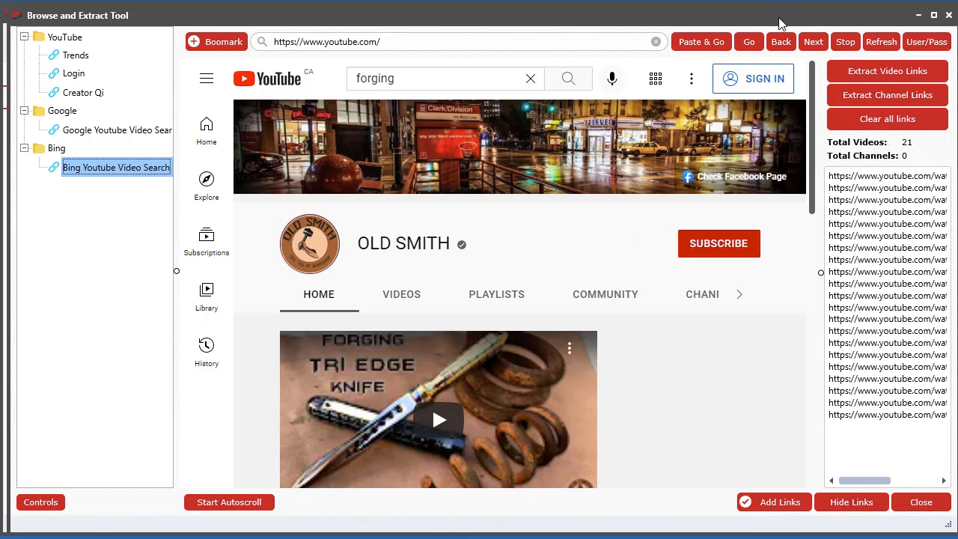
Narrow the bookmark tree pane slightly to give the web page more room
{"action": "scroll", "coordinate": [771, 331], "scroll_direction": "down", "scroll_amount": 3}
{"action": "scroll", "coordinate": [773, 338], "scroll_direction": "up", "scroll_amount": 3}
{"action": "mouse_move", "coordinate": [175, 267]}
{"action": "left_mouse_down"}
{"action": "mouse_move", "coordinate": [389, 286]}
{"action": "mouse_move", "coordinate": [126, 256]}
{"action": "mouse_move", "coordinate": [239, 259]}
{"action": "mouse_move", "coordinate": [172, 259]}
{"action": "left_mouse_up"}
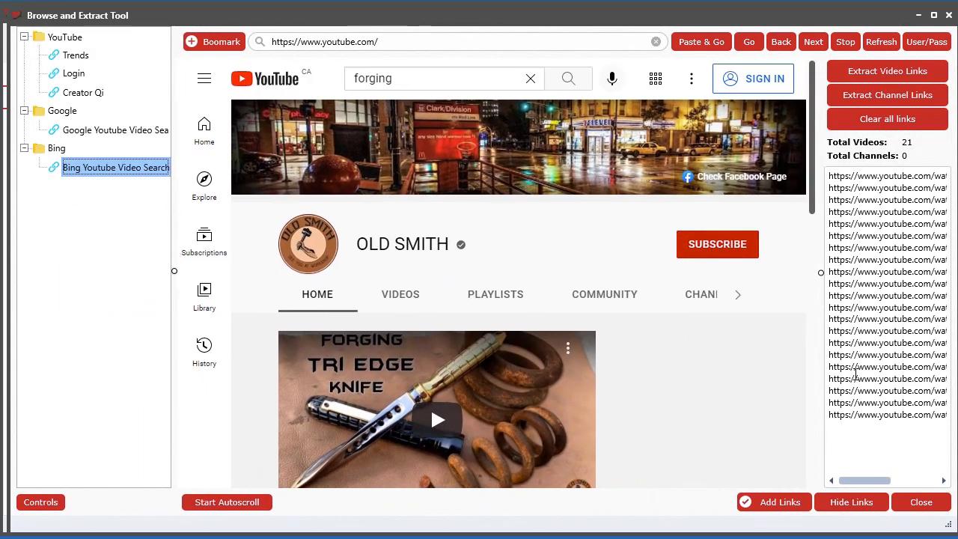
Hide the extracted links list to widen the web page, and show the list again
{"action": "left_click", "coordinate": [851, 501]}
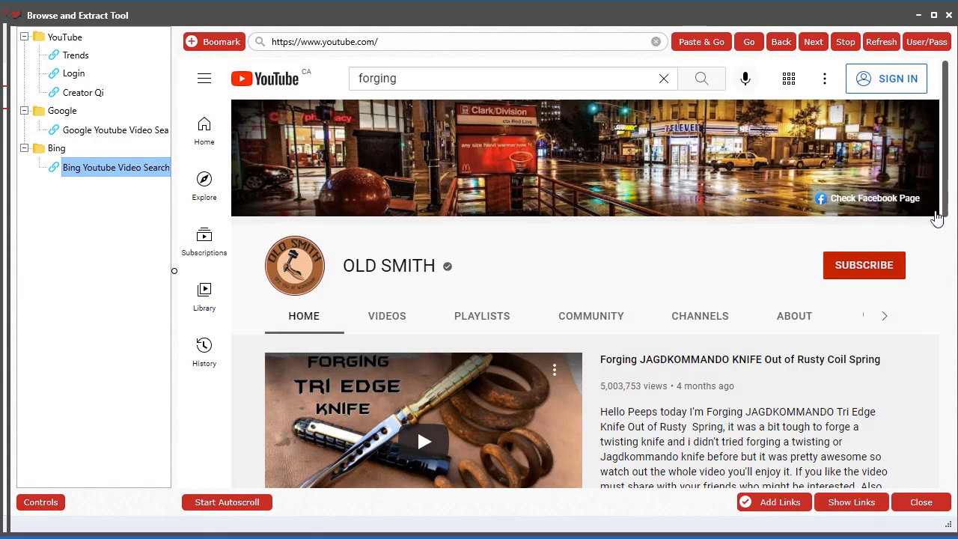
{"action": "left_click", "coordinate": [853, 504]}
{"action": "left_click", "coordinate": [853, 504]}
{"action": "left_click", "coordinate": [851, 505]}
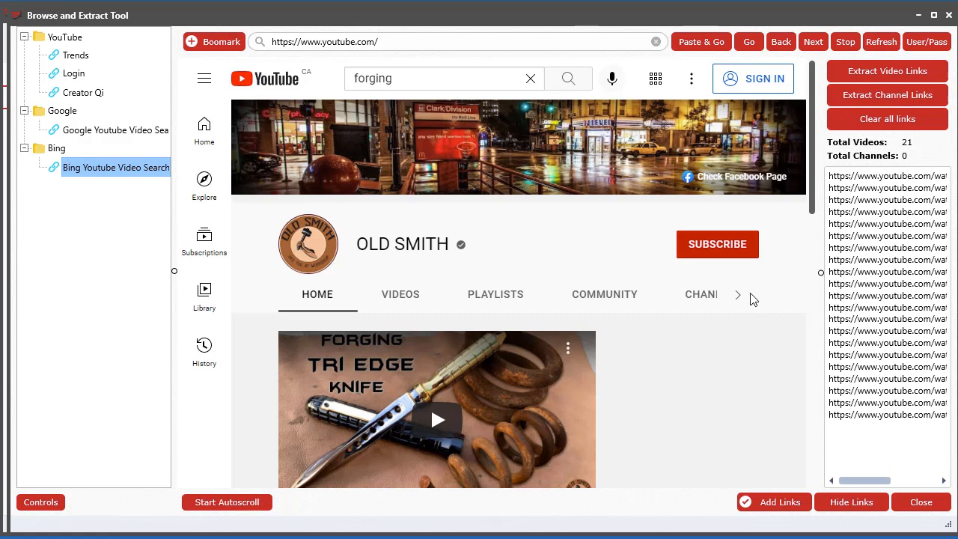
Load the Login bookmark from the YouTube folder
{"action": "left_click", "coordinate": [76, 74]}
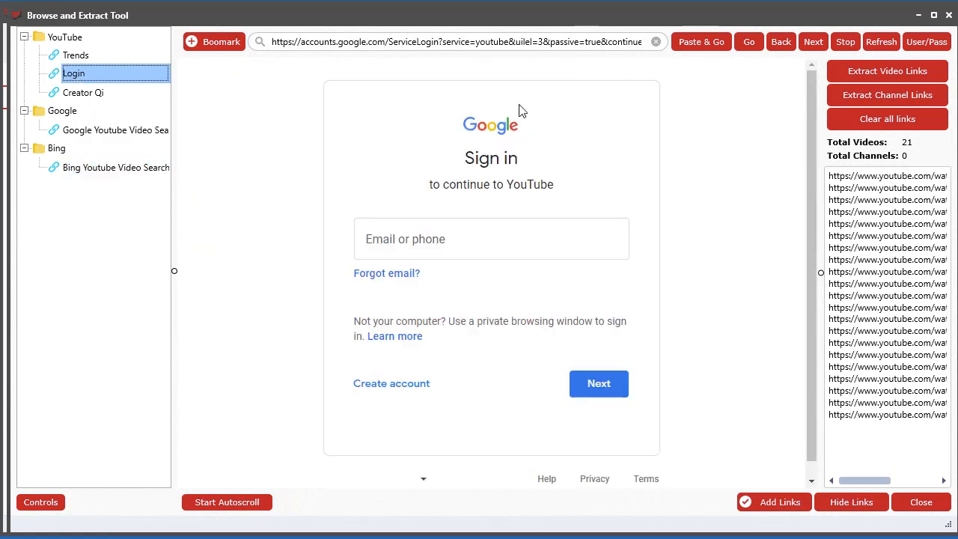
Shift the Browse and Extract Tool window aside and load the YouTube login page from the saved-credentials options
{"action": "left_click_drag", "start_coordinate": [804, 22], "coordinate": [565, 17]}
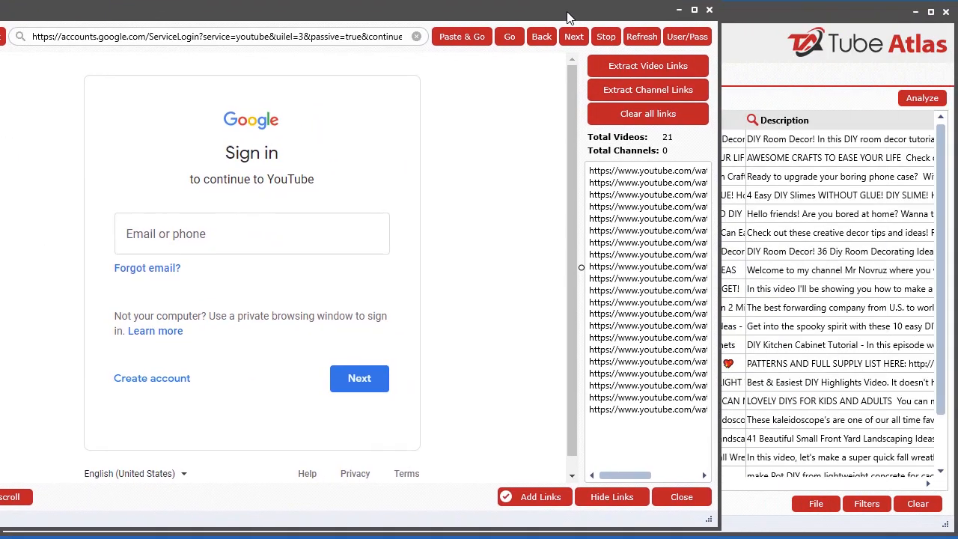
{"action": "left_click", "coordinate": [686, 37]}
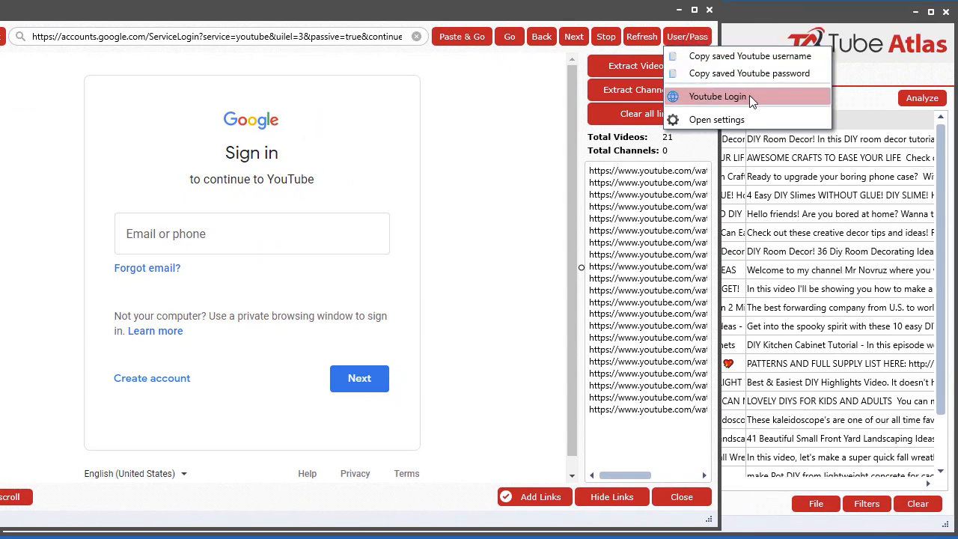
{"action": "left_click", "coordinate": [720, 96]}
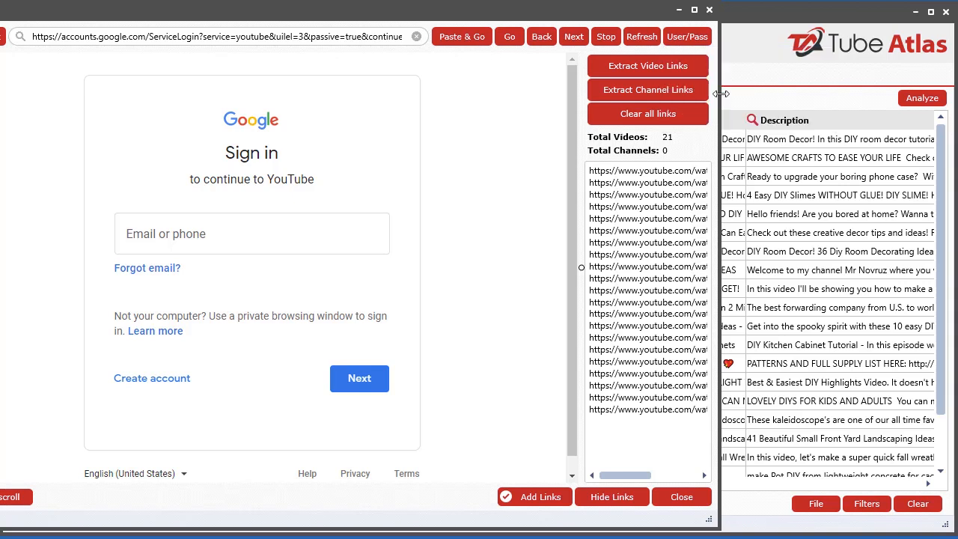
Examine the saved YouTube username and password settings, closing them without changes
{"action": "left_click", "coordinate": [684, 42]}
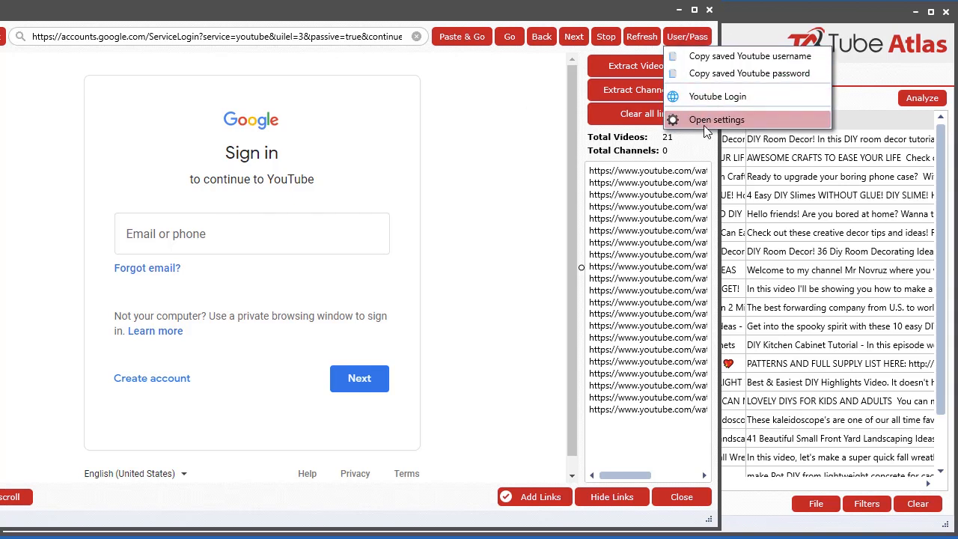
{"action": "left_click", "coordinate": [701, 121]}
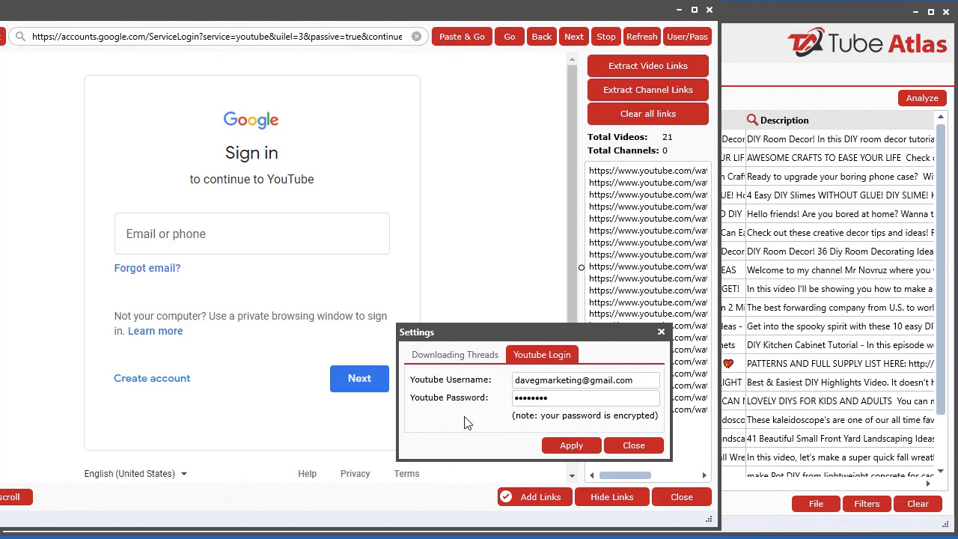
{"action": "left_click", "coordinate": [636, 449]}
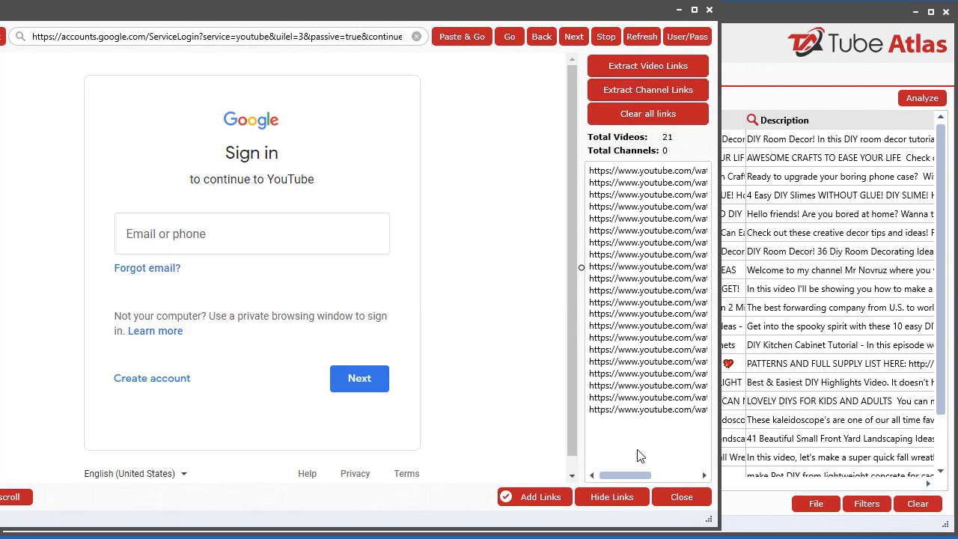
Copy the saved YouTube username, paste it into the Google sign-in form's email field, and continue to the password page
{"action": "left_click", "coordinate": [674, 41]}
{"action": "left_click", "coordinate": [724, 50]}
{"action": "left_click", "coordinate": [223, 241]}
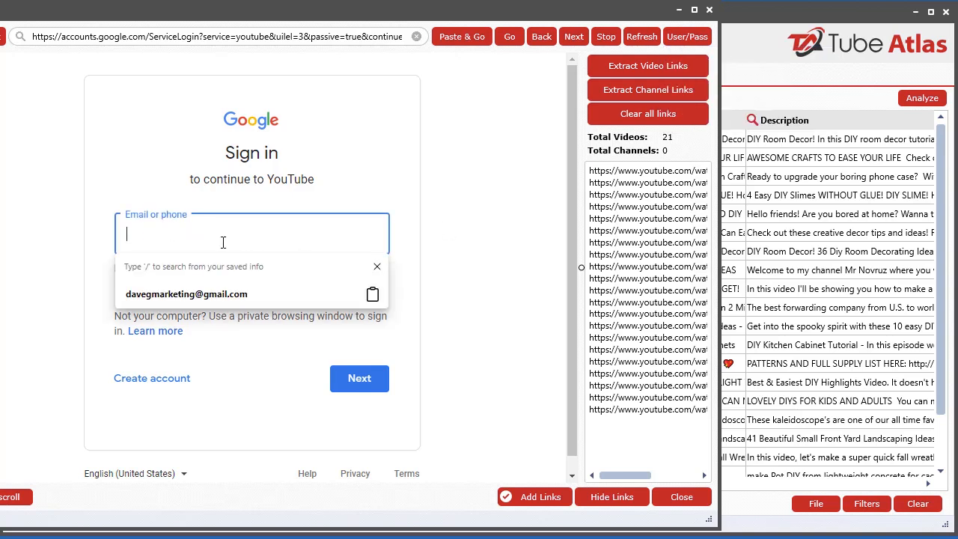
{"action": "key", "text": "ctrl+v"}
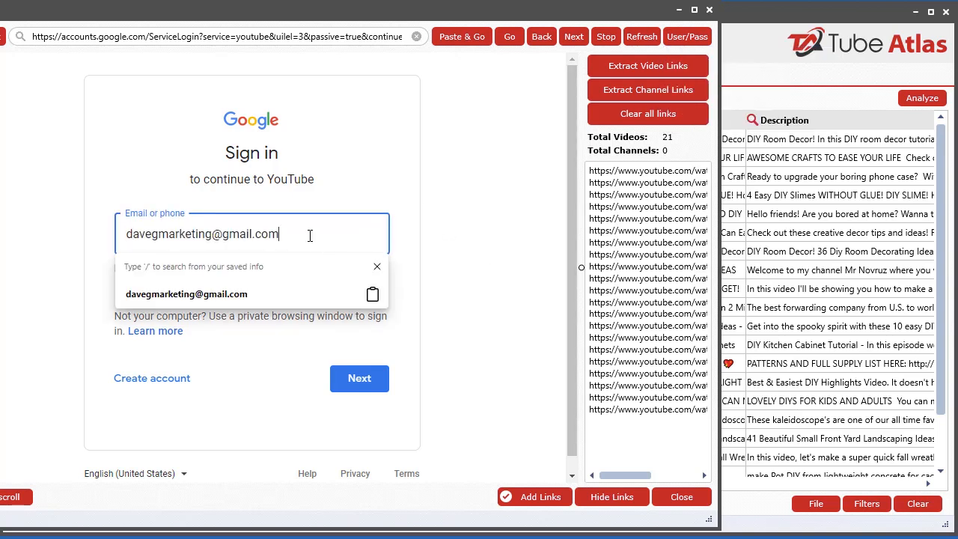
{"action": "right_click", "coordinate": [309, 235]}
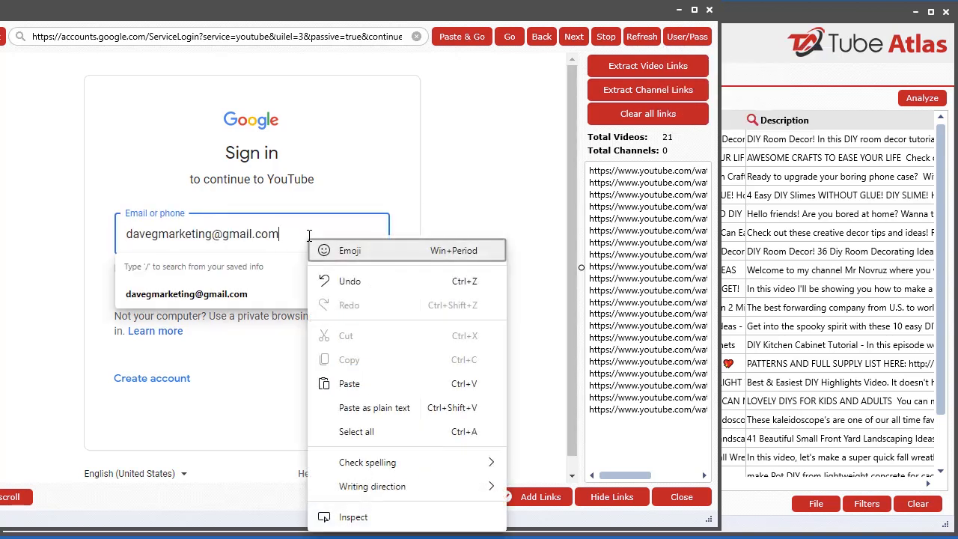
{"action": "left_click", "coordinate": [495, 229]}
{"action": "left_click", "coordinate": [378, 380]}
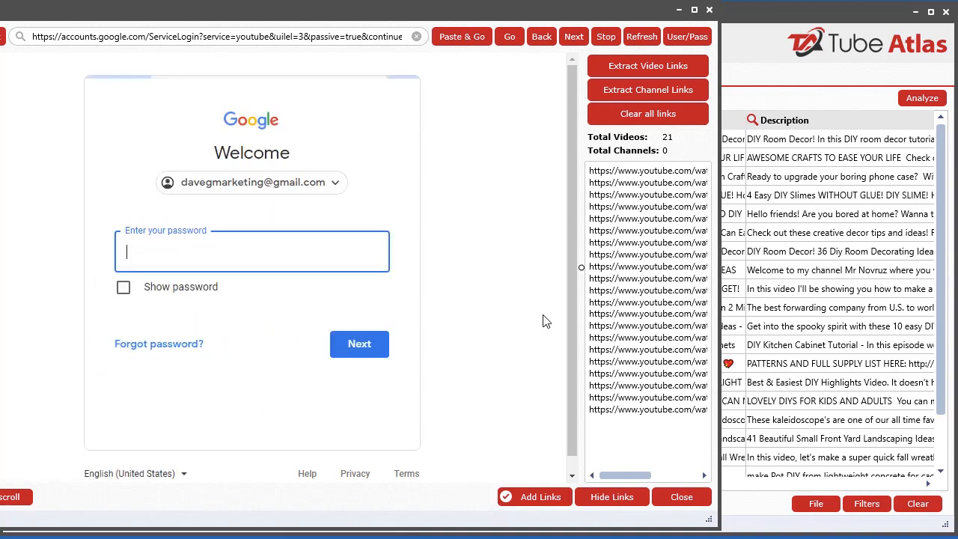
Copy the saved YouTube password, paste it into the Google password field, and sign in to YouTube
{"action": "left_click", "coordinate": [687, 36]}
{"action": "left_click", "coordinate": [778, 74]}
{"action": "left_click", "coordinate": [235, 257]}
{"action": "key", "text": "ctrl+v"}
{"action": "left_click", "coordinate": [358, 352]}
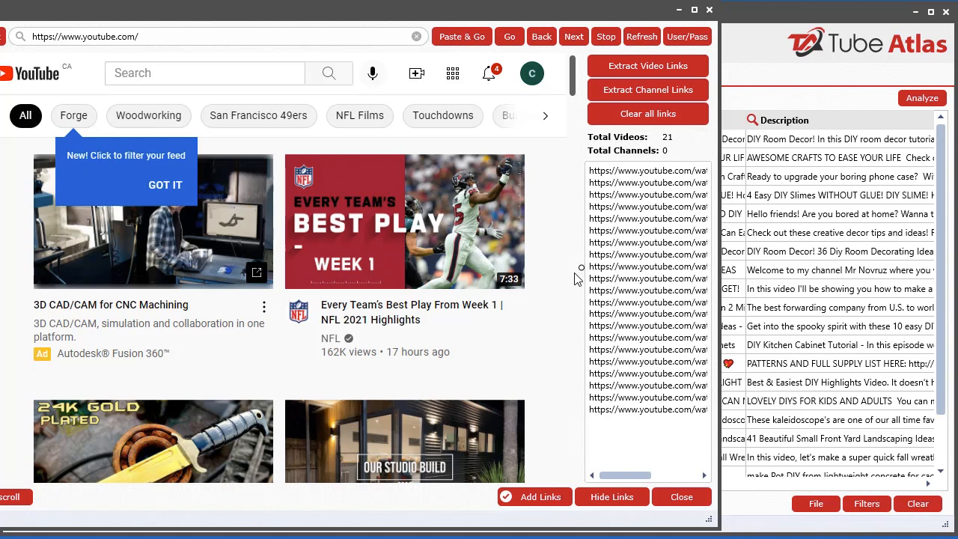
Sign out of the YouTube account and move the tool window back so its bookmark tree is fully in view
{"action": "left_click", "coordinate": [531, 74]}
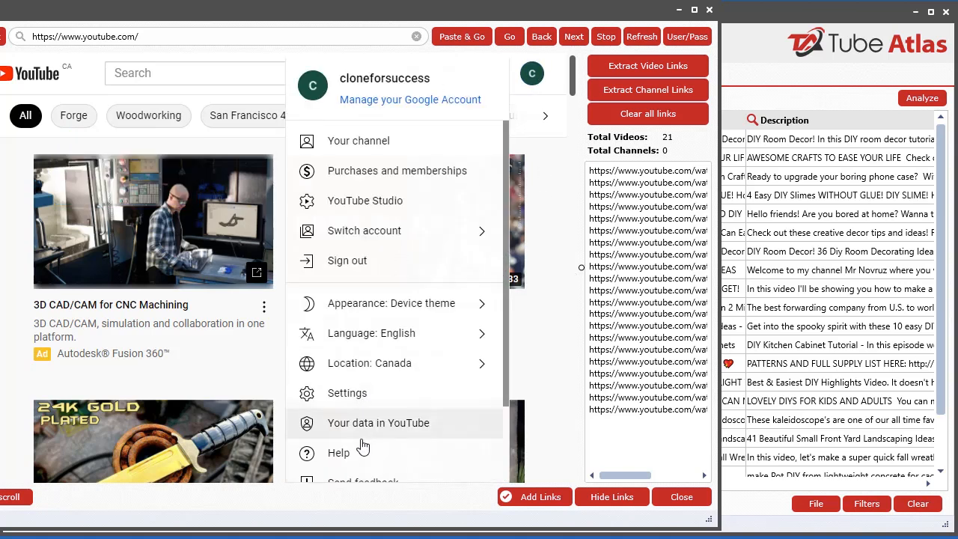
{"action": "scroll", "coordinate": [363, 445], "scroll_direction": "down", "scroll_amount": 2}
{"action": "left_click", "coordinate": [358, 166]}
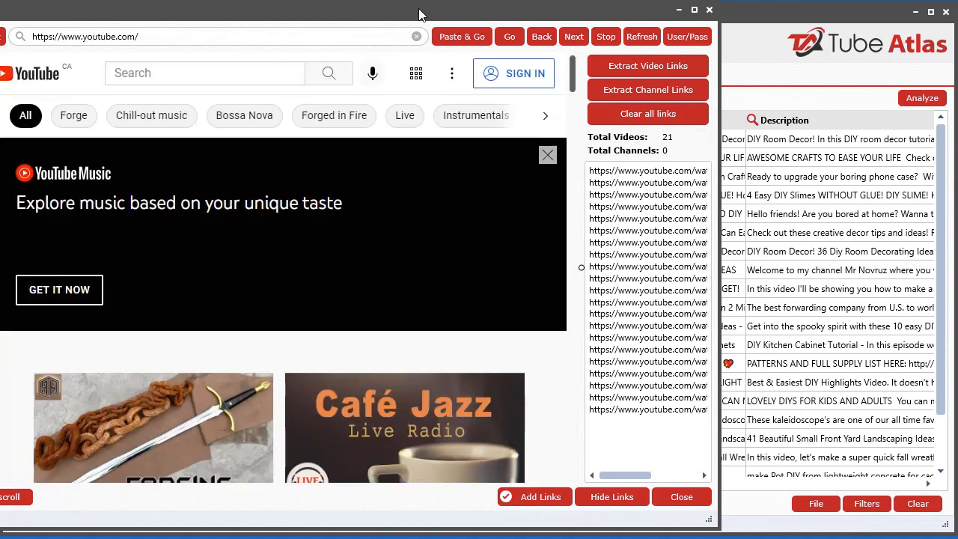
{"action": "left_click_drag", "start_coordinate": [419, 14], "coordinate": [650, 17]}
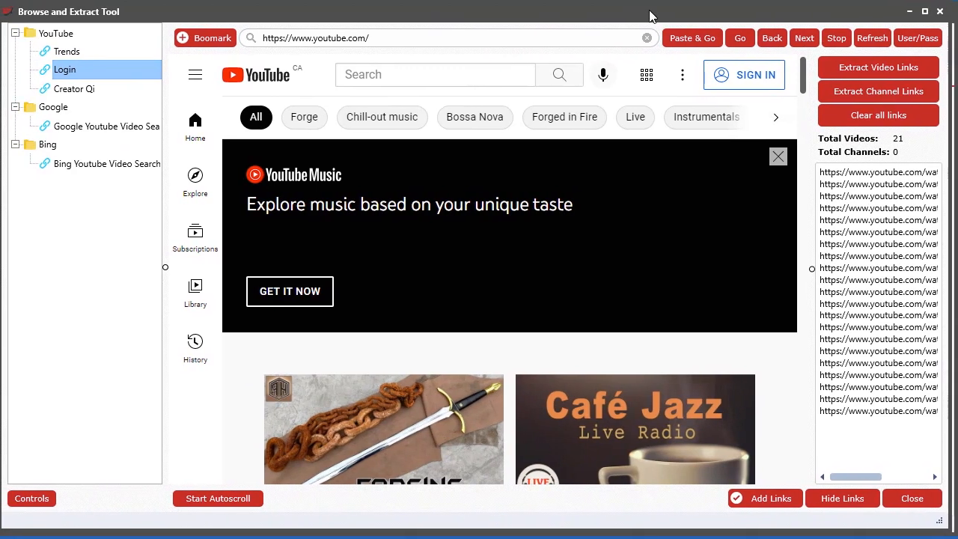